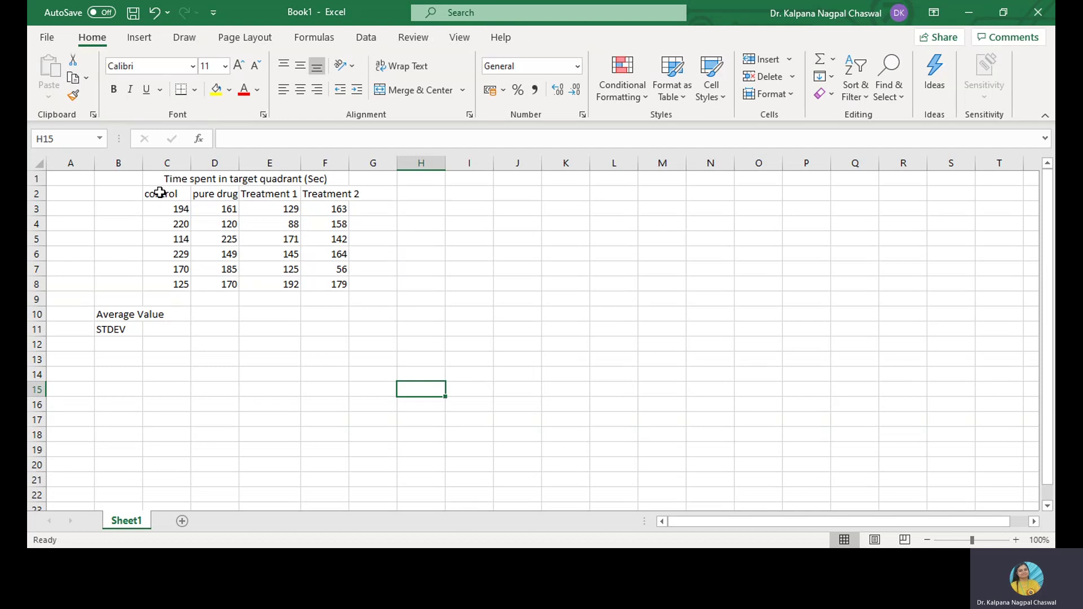
# - AutoFit column D to fit the pure drug heading, then check headings E2, F2 and cell B3
pyautogui.click(166, 193)
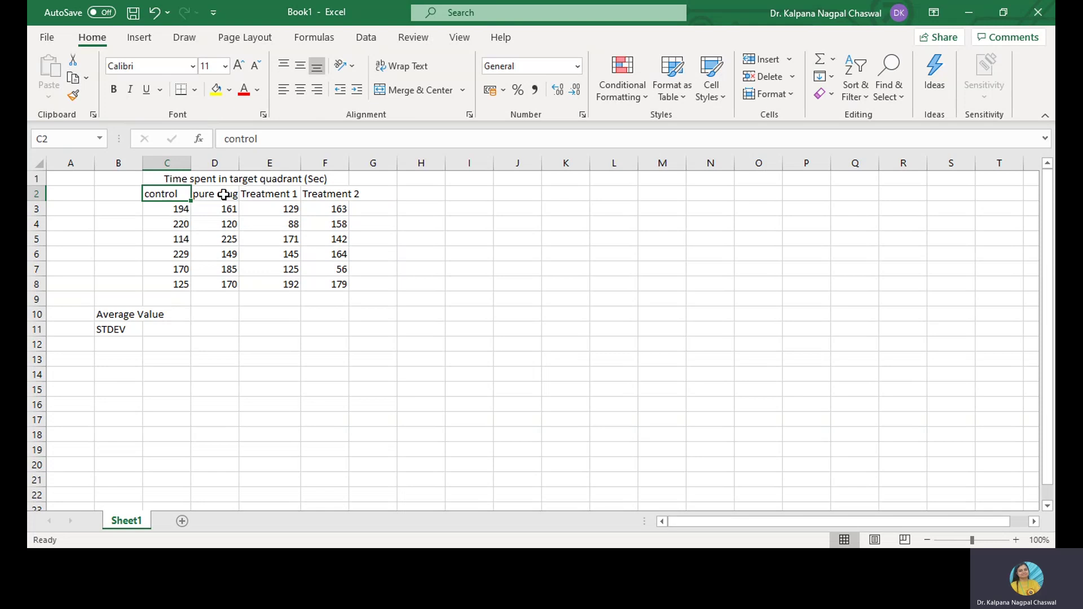
pyautogui.doubleClick(241, 164)
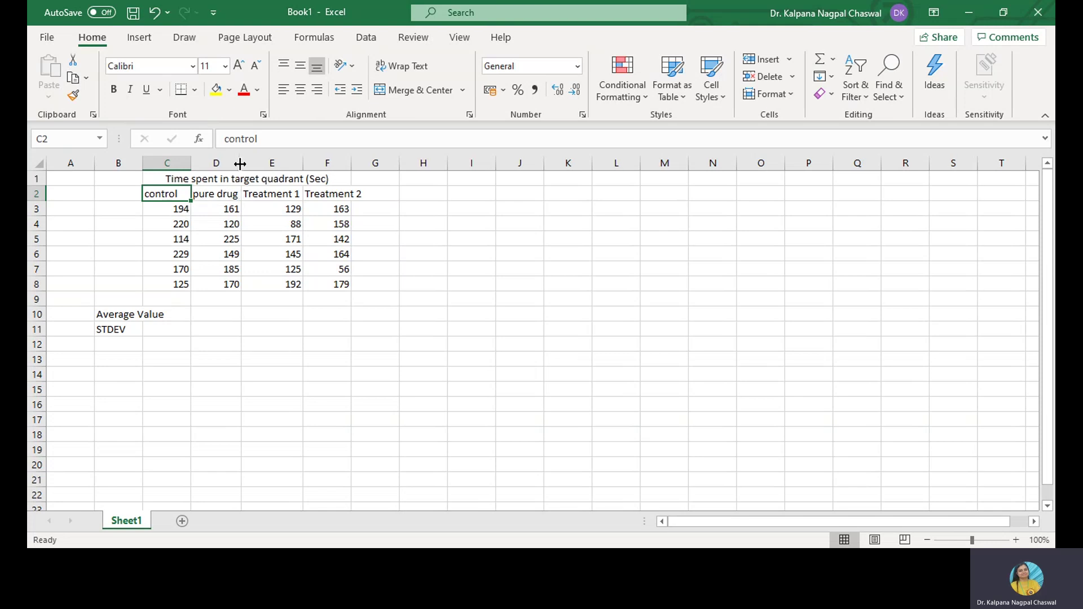
pyautogui.click(220, 192)
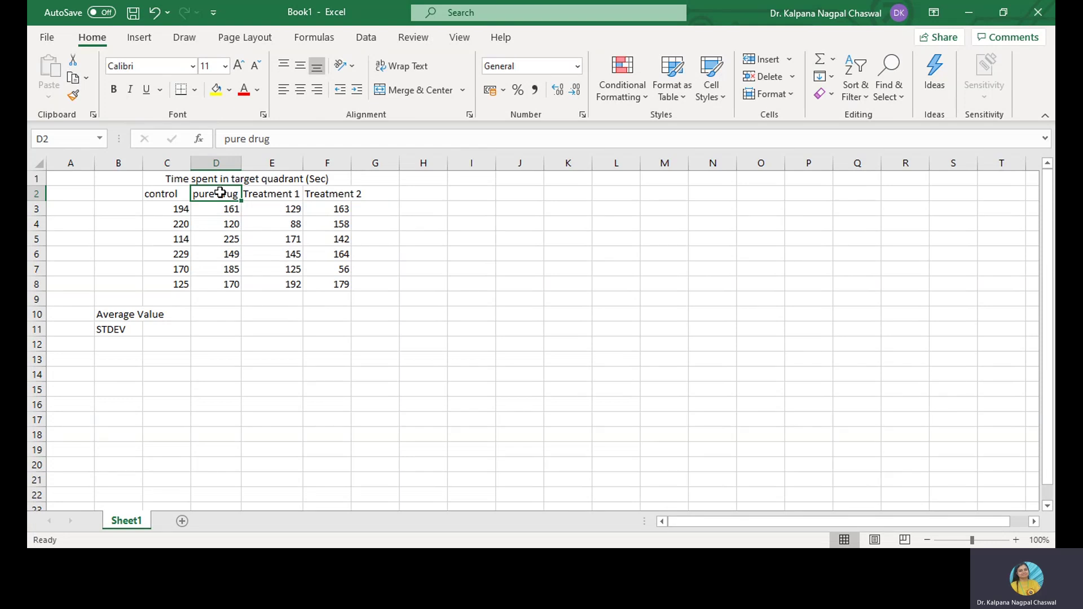
pyautogui.click(268, 194)
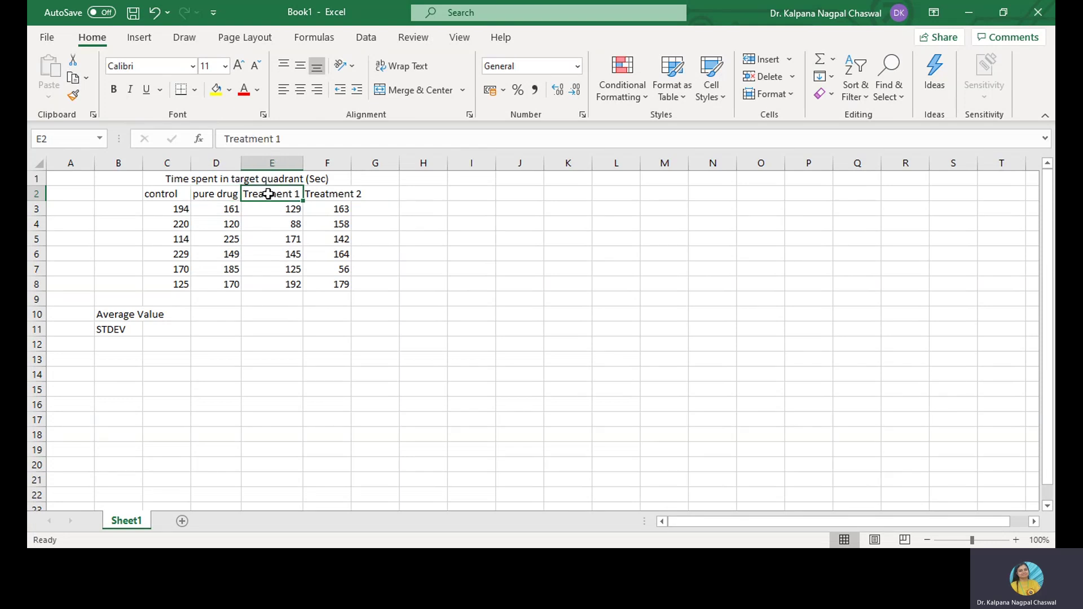
pyautogui.click(326, 194)
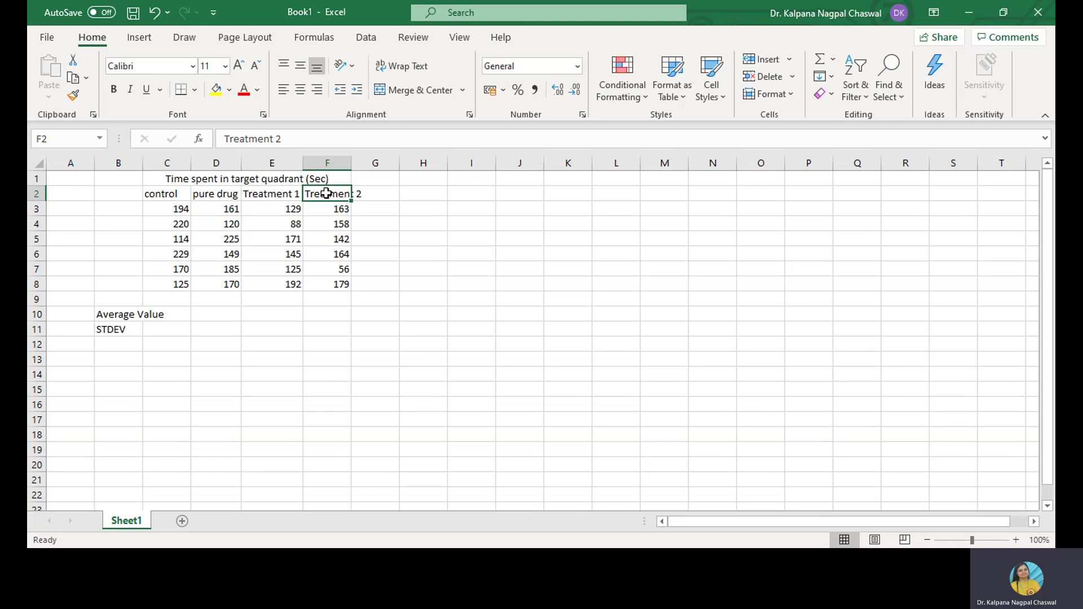
pyautogui.click(103, 213)
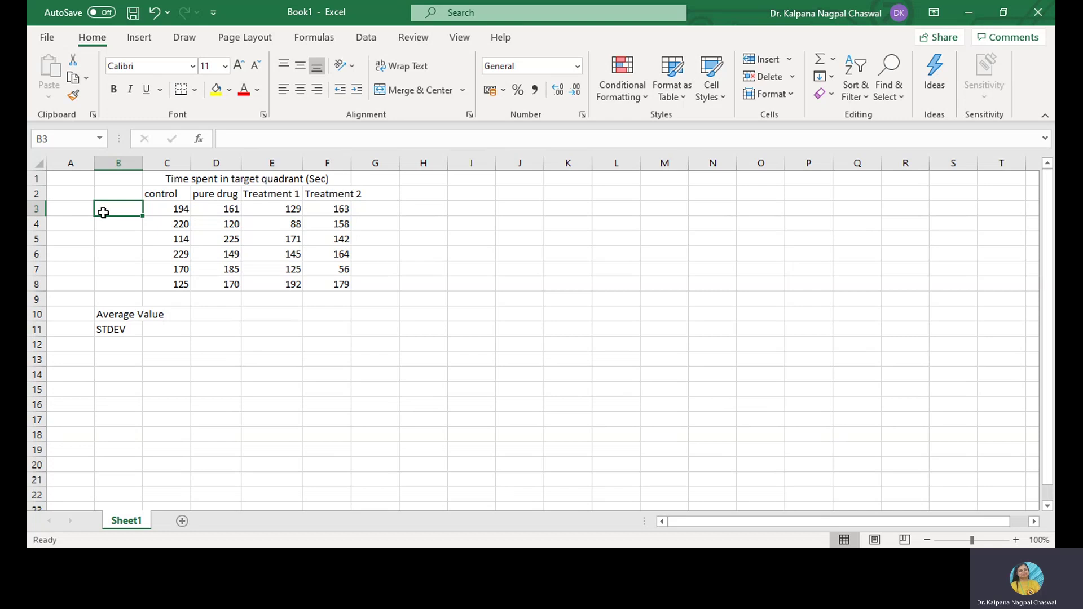
pyautogui.write('Mous')
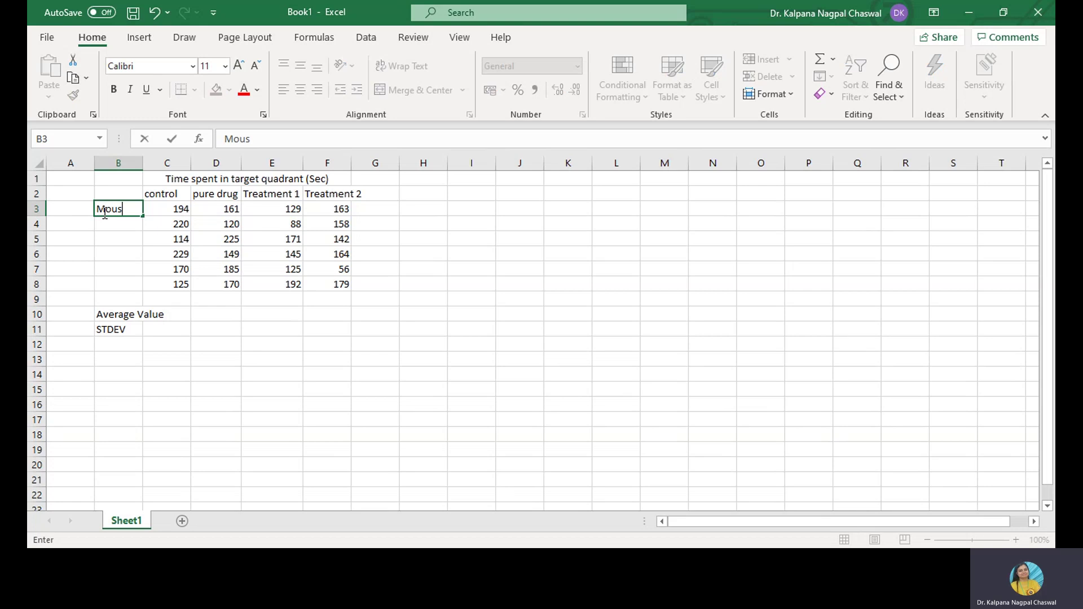
pyautogui.write('e N')
pyautogui.write('o.')
# - Move the Mouse No. label from B3 up into heading cell B2
pyautogui.click(111, 207)
pyautogui.hotkey('ctrl', 'x')
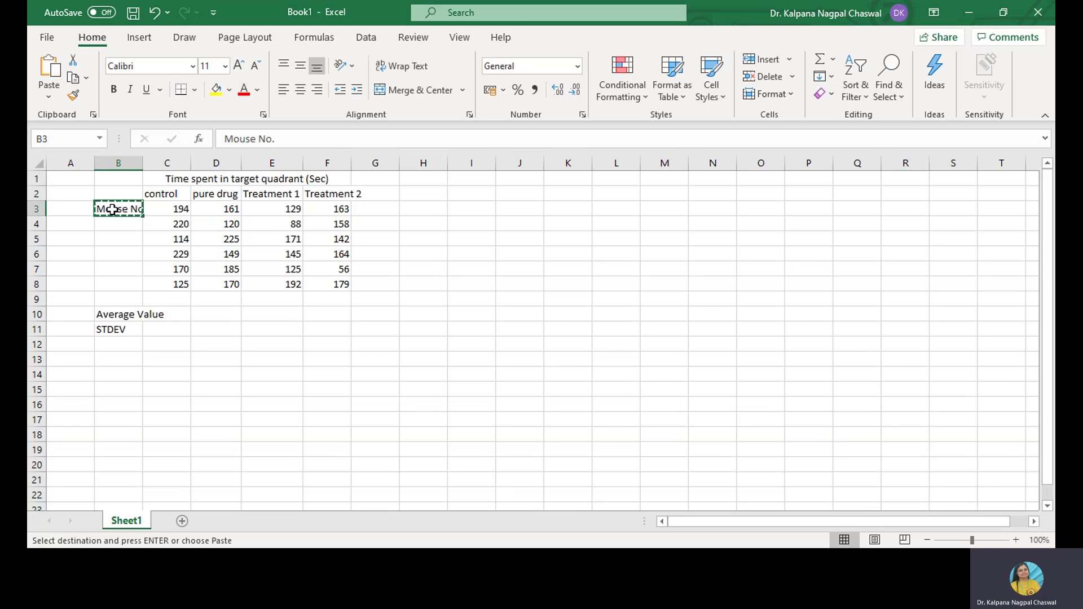
pyautogui.click(118, 194)
pyautogui.hotkey('ctrl', 'v')
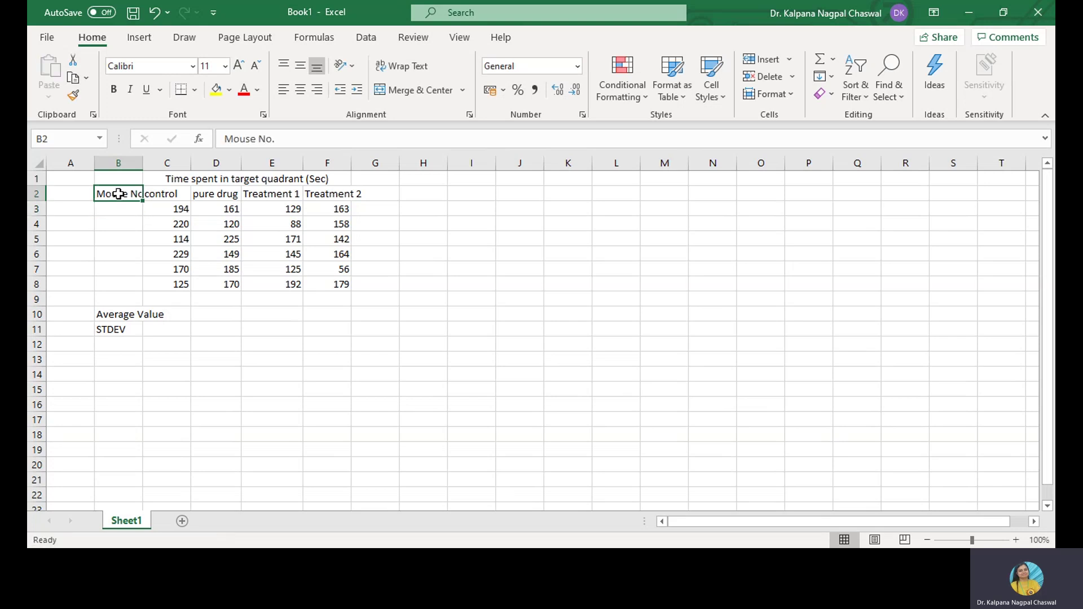
# - Enter mouse numbers 1 through 6 in cells B3 to B8
pyautogui.click(118, 212)
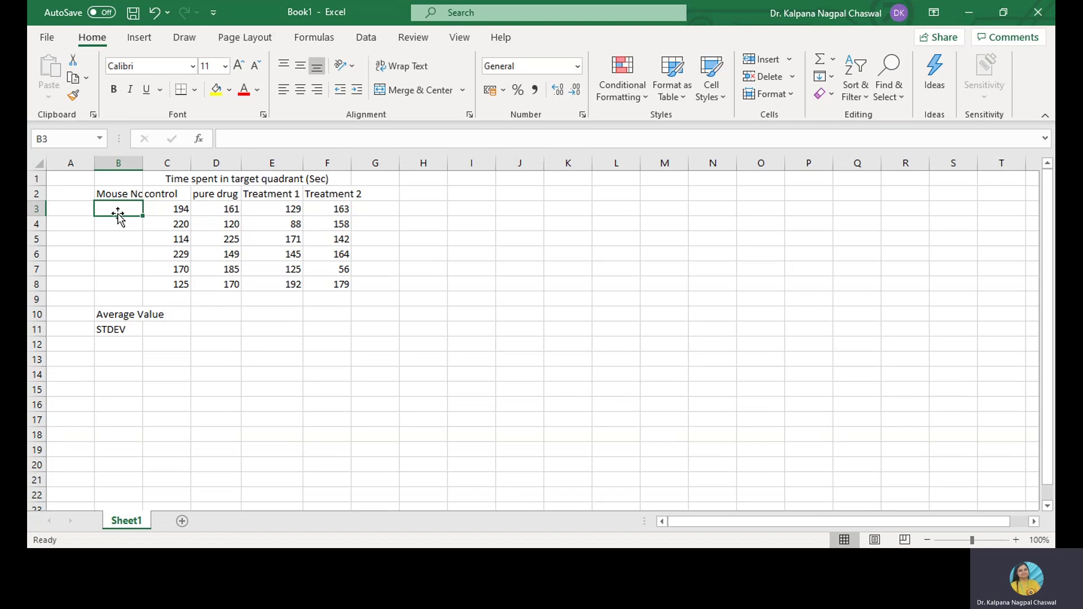
pyautogui.write('1')
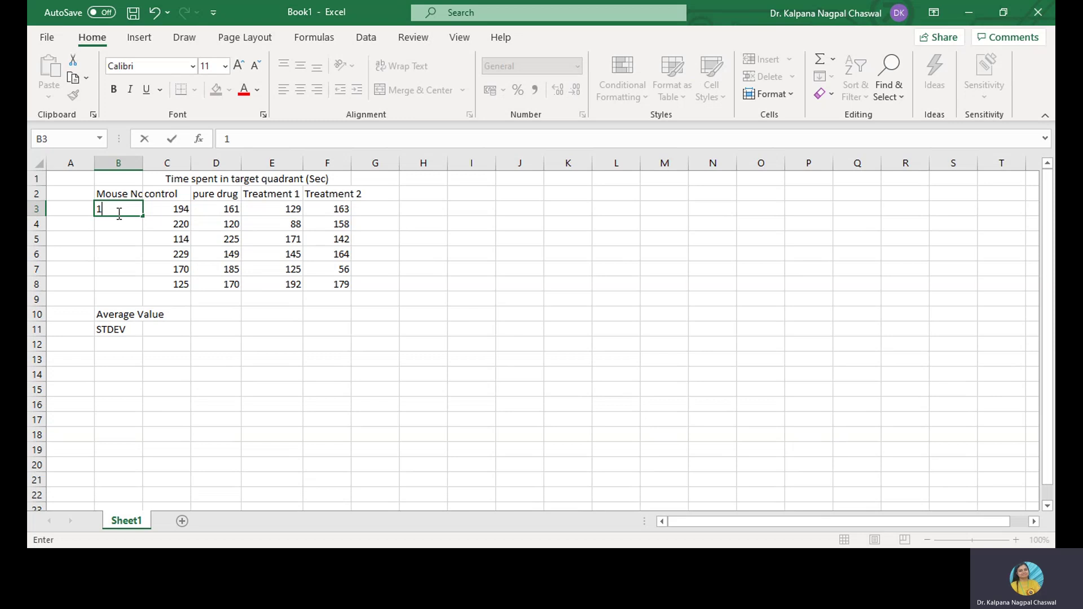
pyautogui.press('Return')
pyautogui.write('2')
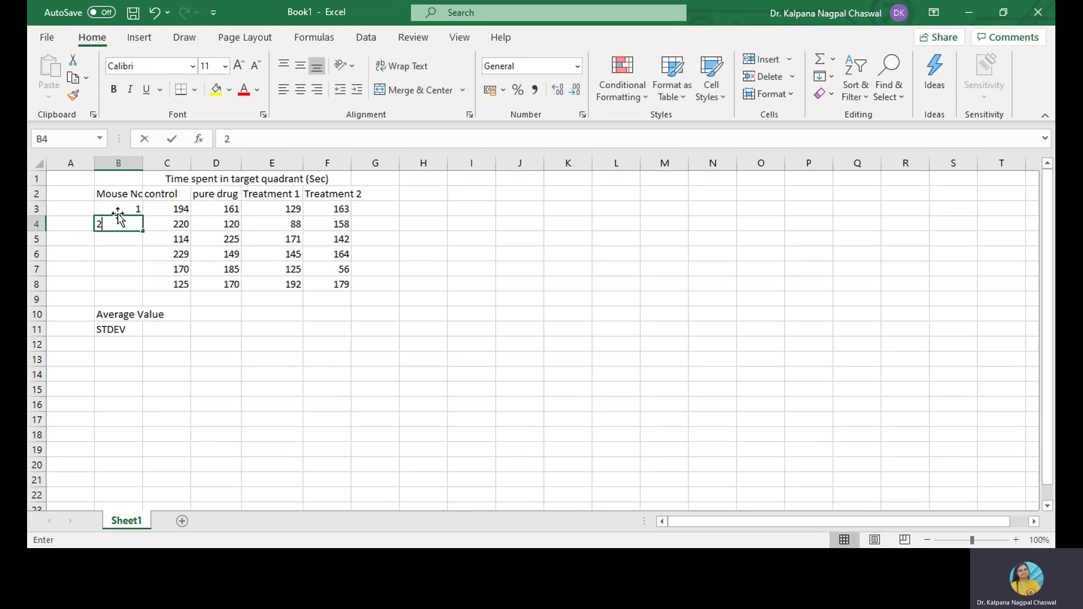
pyautogui.press('Return')
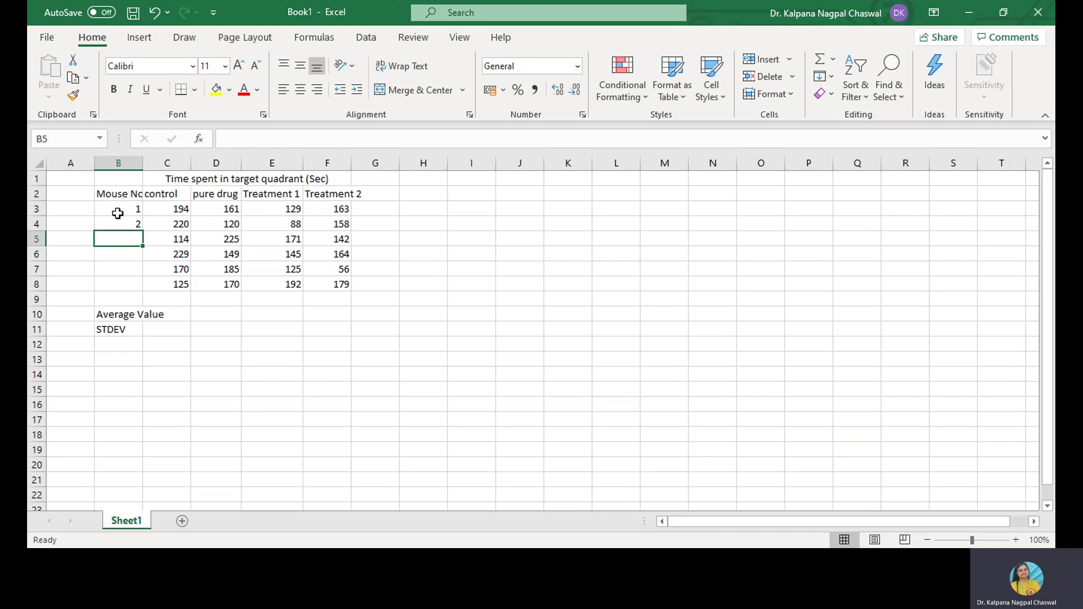
pyautogui.write('3')
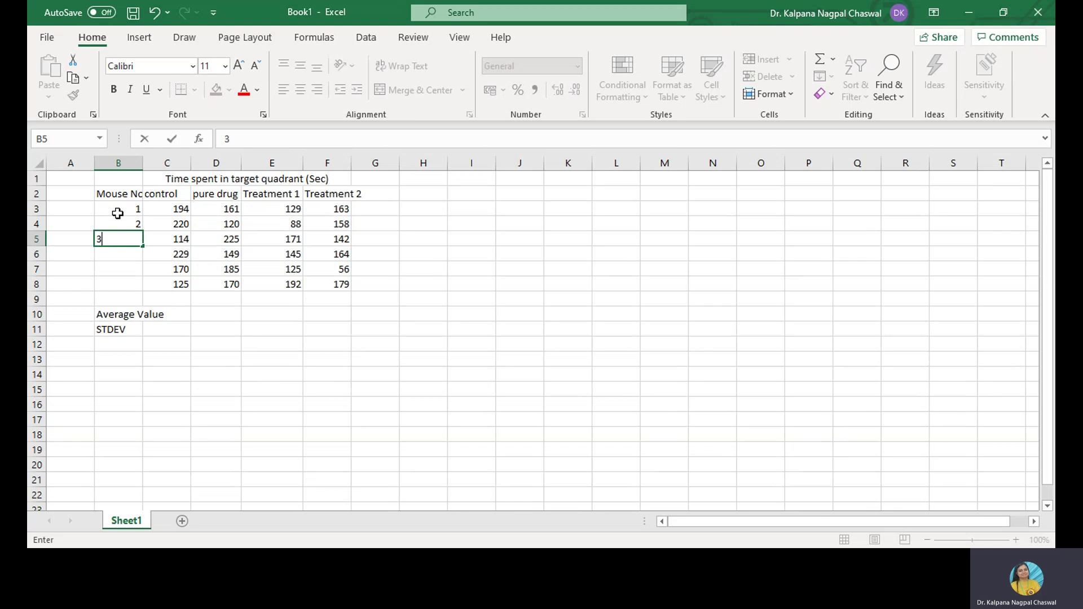
pyautogui.press('Return')
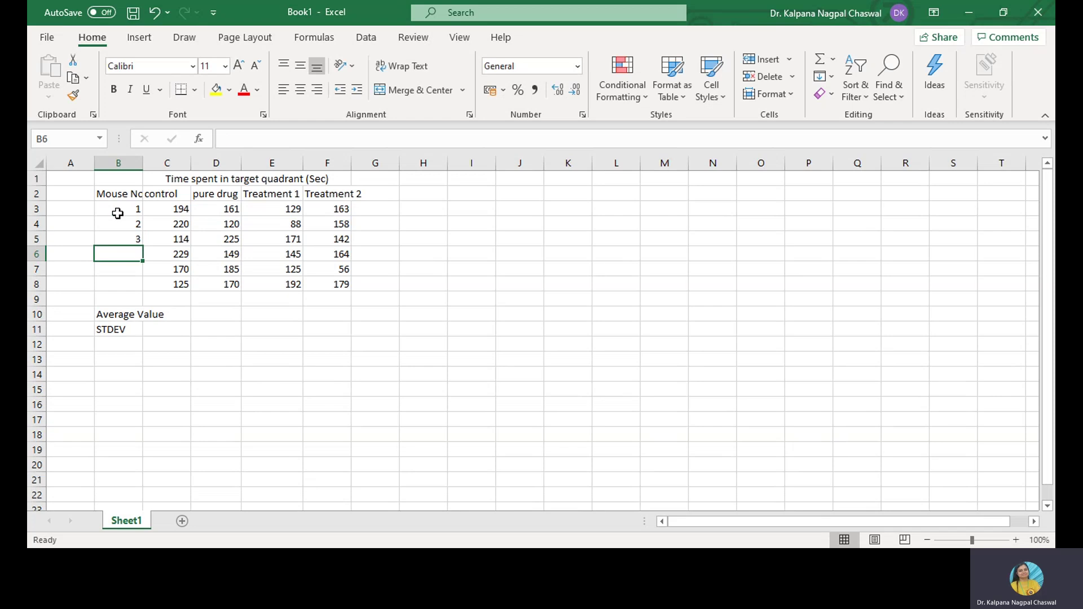
pyautogui.write('4')
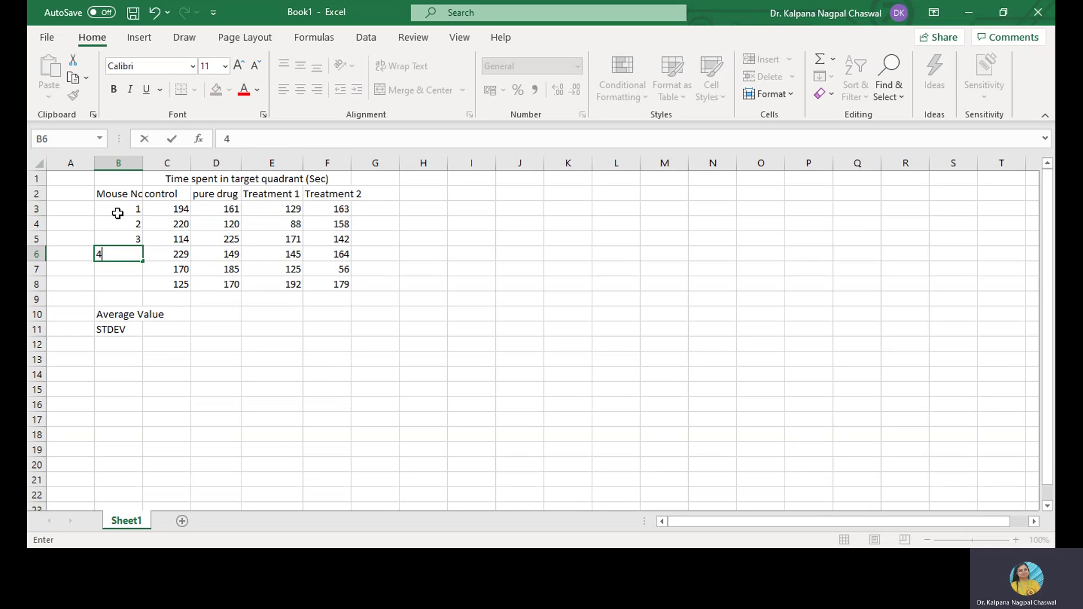
pyautogui.press('Return')
pyautogui.write('5')
pyautogui.press('Return')
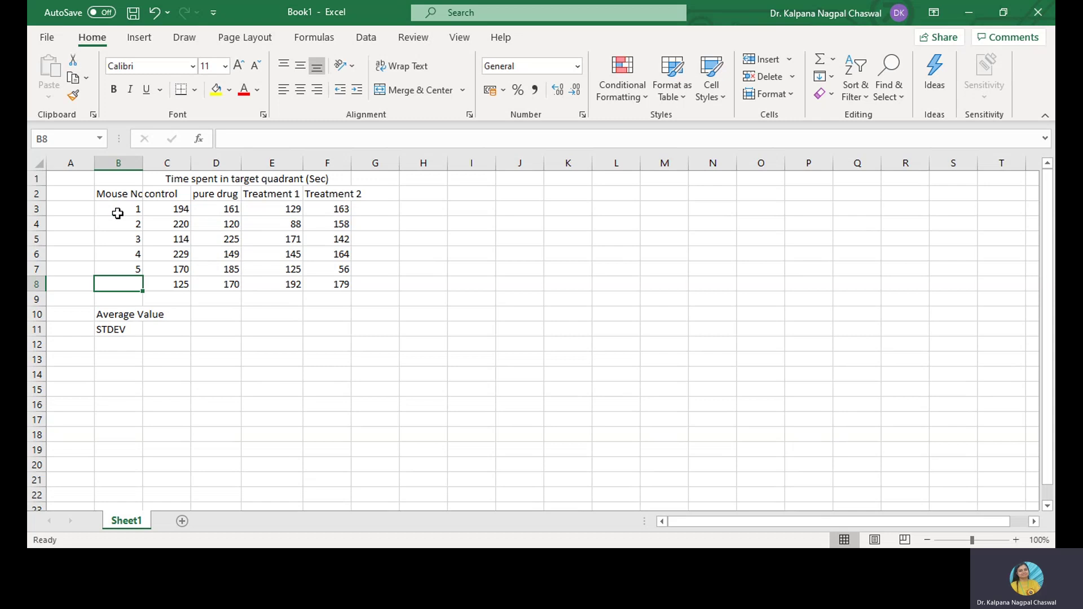
pyautogui.write('6')
pyautogui.press('Return')
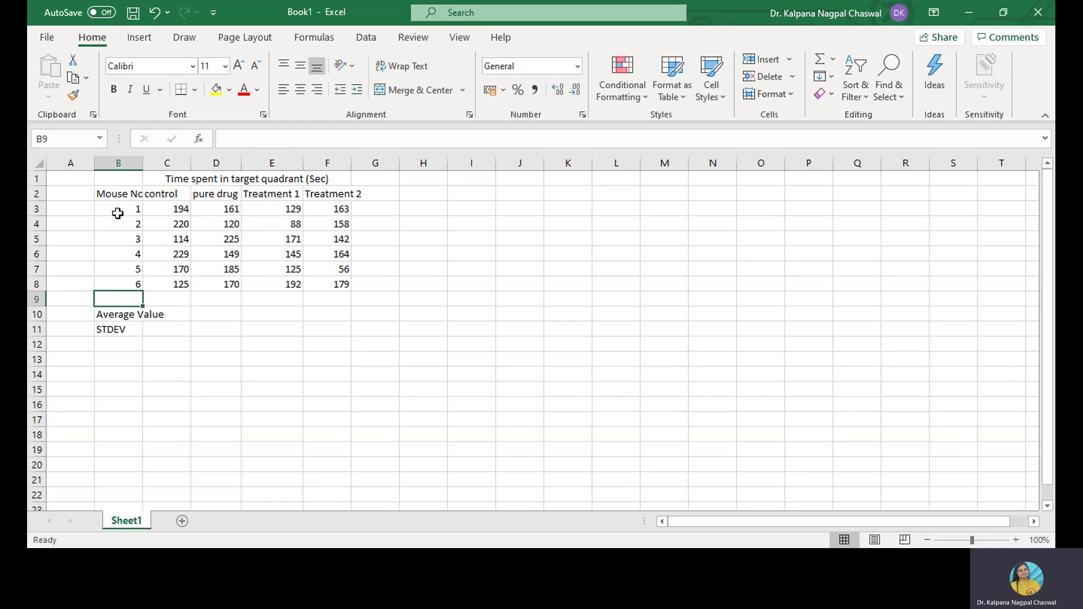
# - Select the control and pure drug headings and their values to review them
pyautogui.click(165, 195)
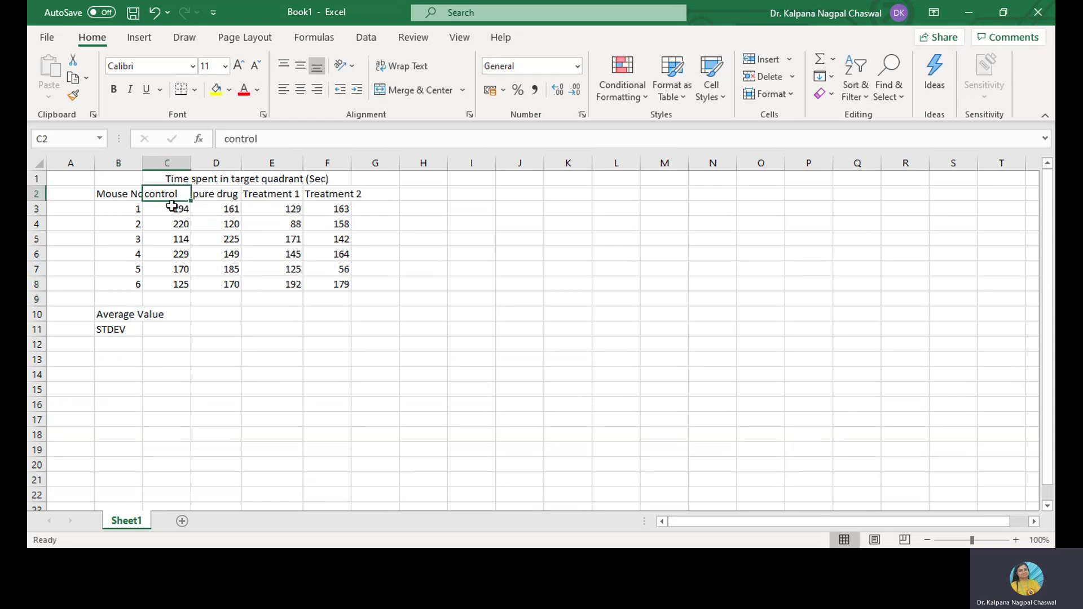
pyautogui.moveTo(173, 208); pyautogui.dragTo(174, 299)
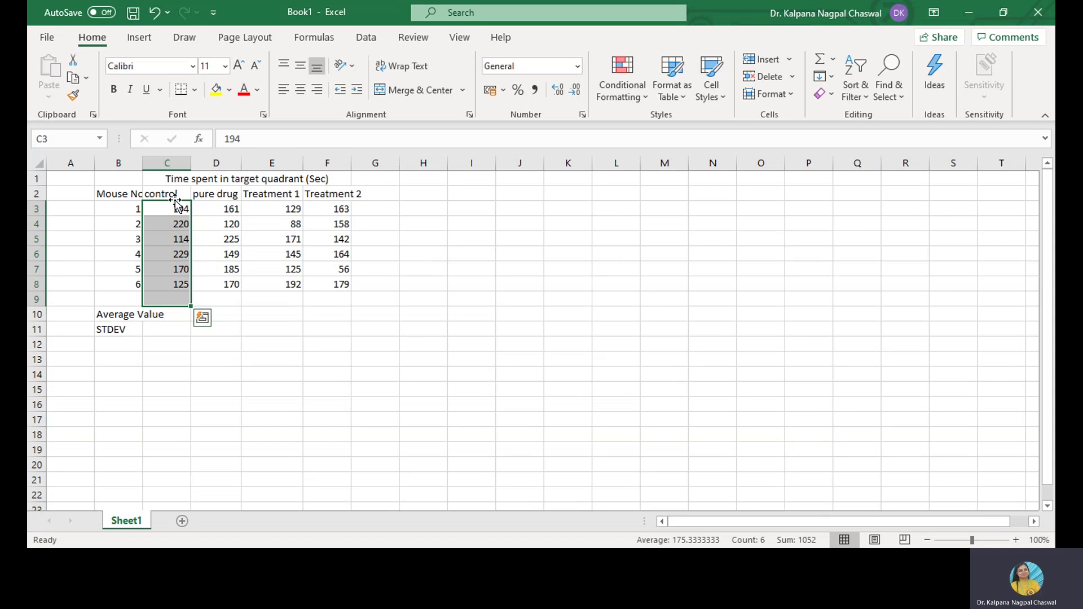
pyautogui.click(216, 195)
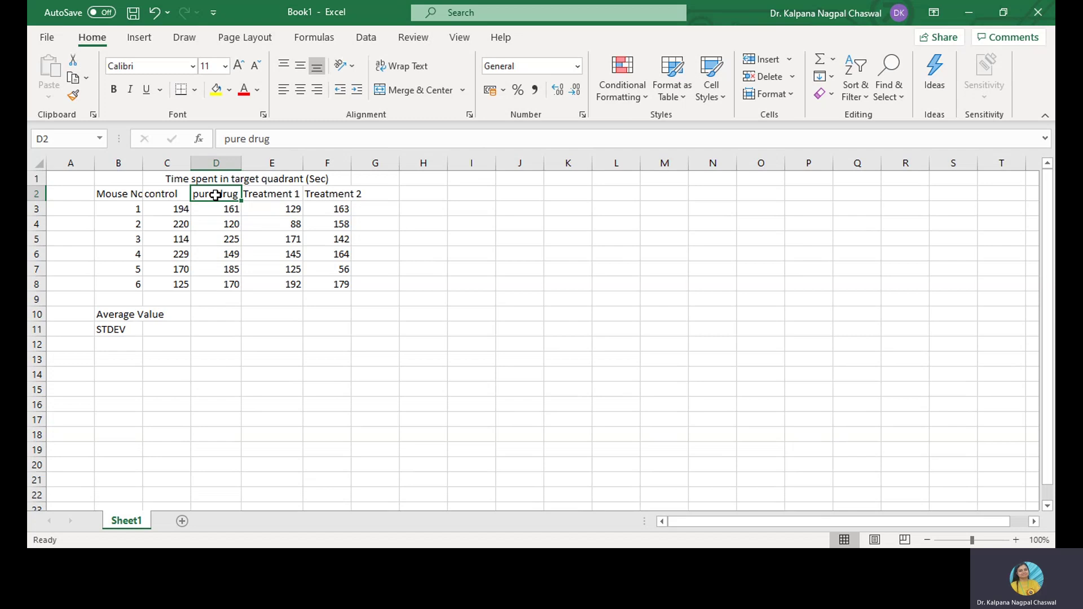
pyautogui.click(223, 210)
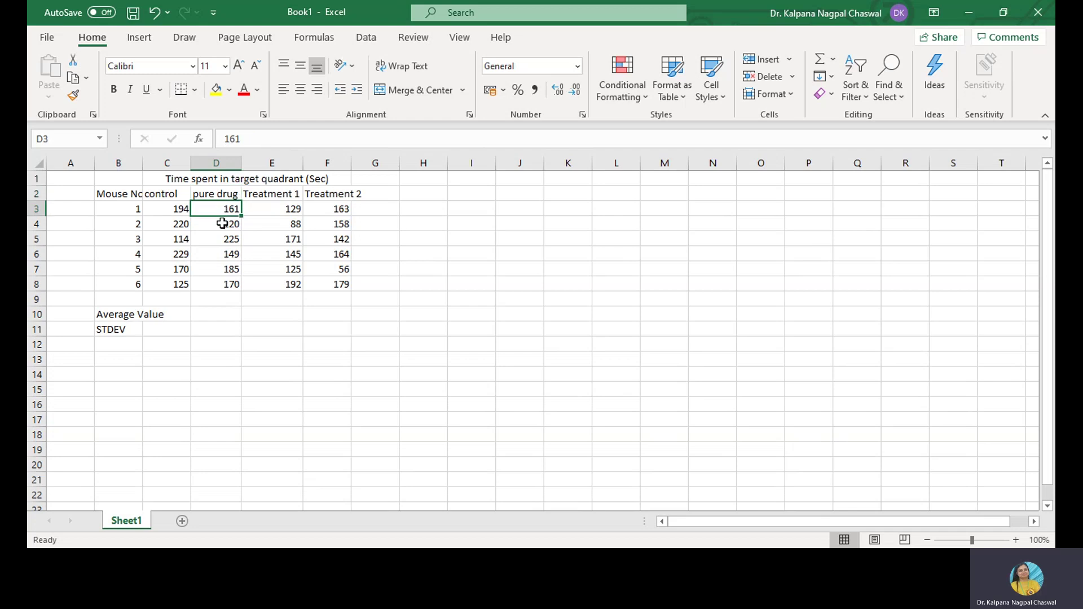
pyautogui.click(222, 224)
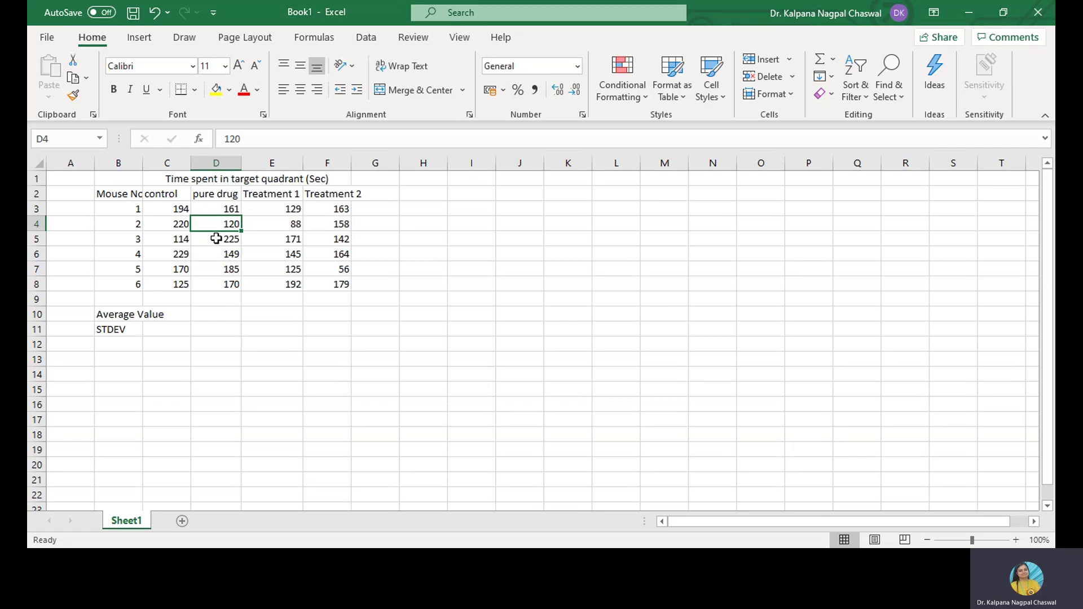
pyautogui.click(217, 239)
pyautogui.press('Down')
pyautogui.press('Down')
pyautogui.press('Down')
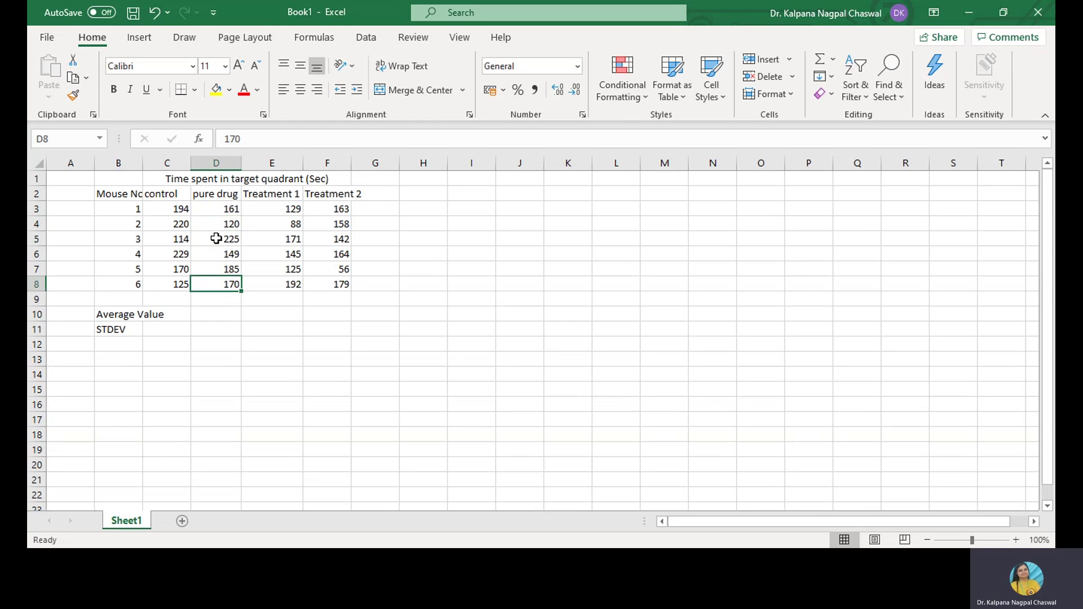
# - Select the Treatment 1 and Treatment 2 values, then AutoFit column B for Mouse No
pyautogui.click(272, 195)
pyautogui.click(274, 208)
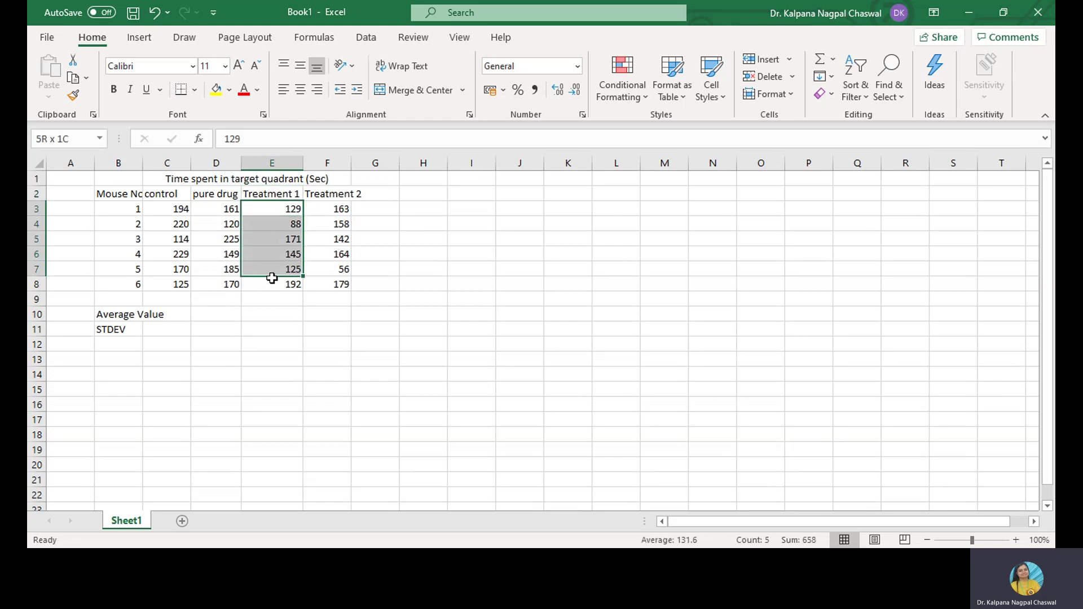
pyautogui.moveTo(273, 208); pyautogui.dragTo(273, 285)
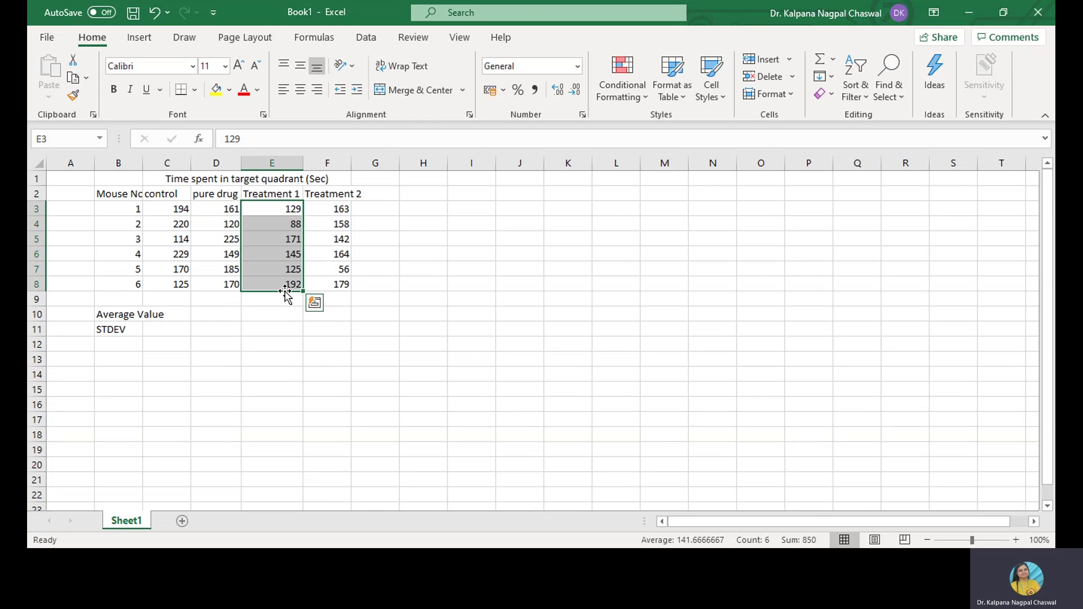
pyautogui.click(330, 208)
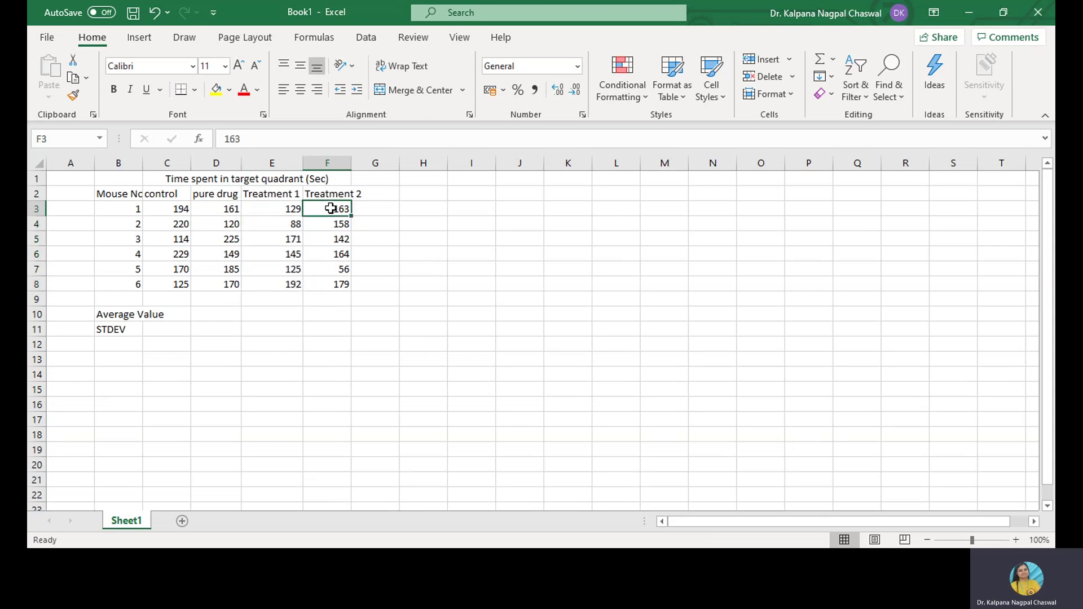
pyautogui.moveTo(331, 208); pyautogui.dragTo(330, 284)
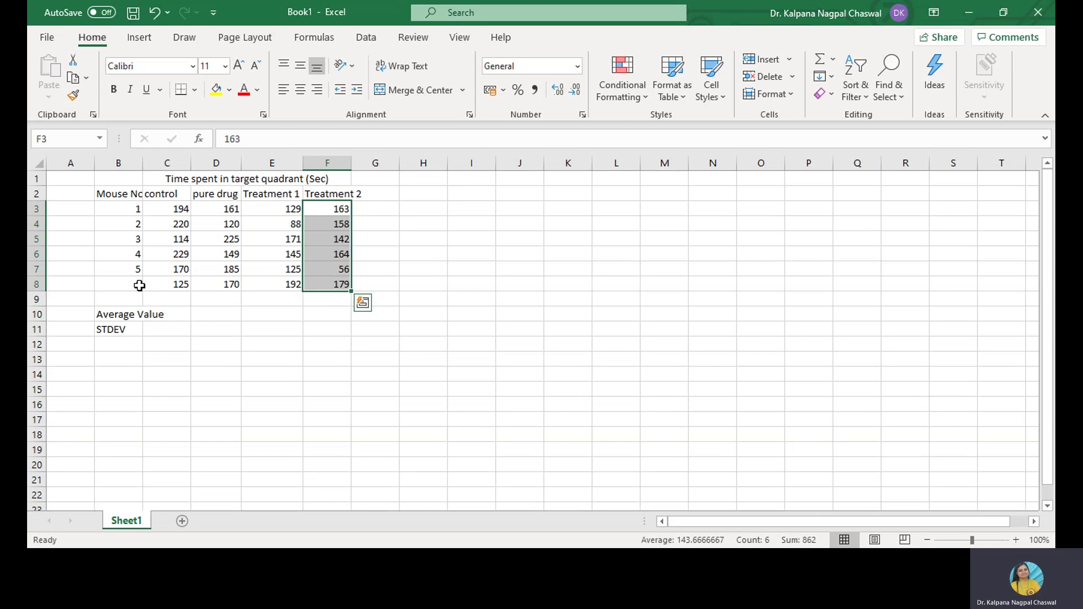
pyautogui.click(421, 303)
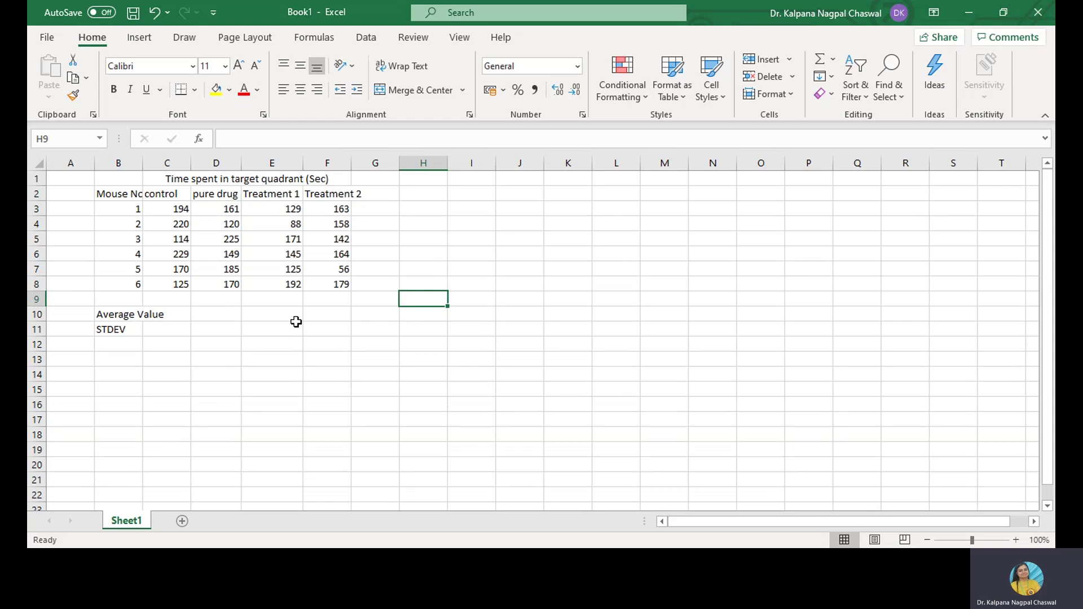
pyautogui.doubleClick(142, 163)
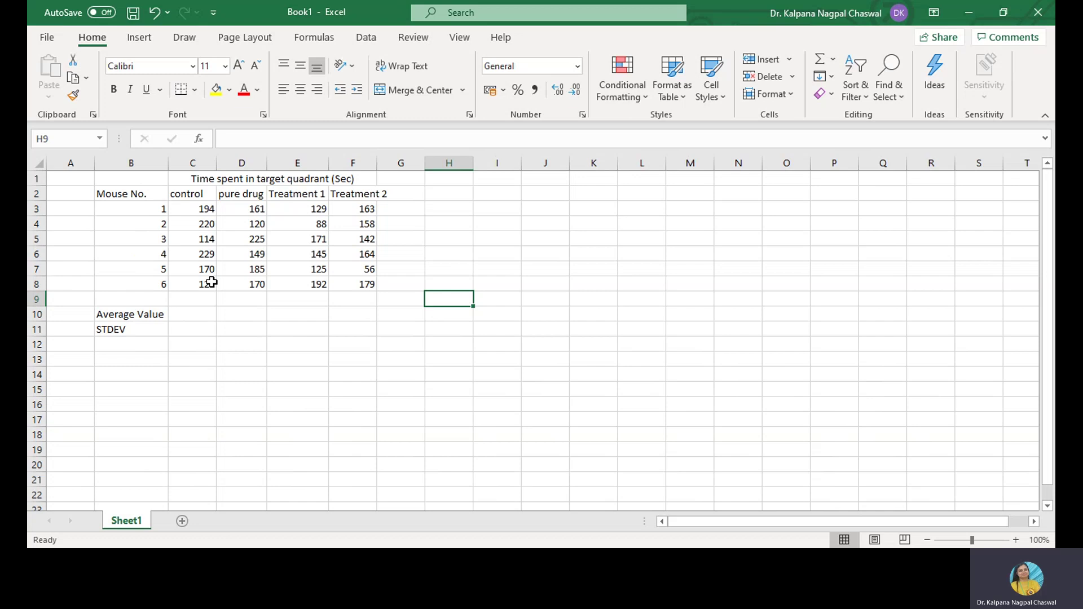
# - Enter =AVERAGE(C3:C8) in C10, fixing an unfinished formula, so it shows 175.3333
pyautogui.click(196, 314)
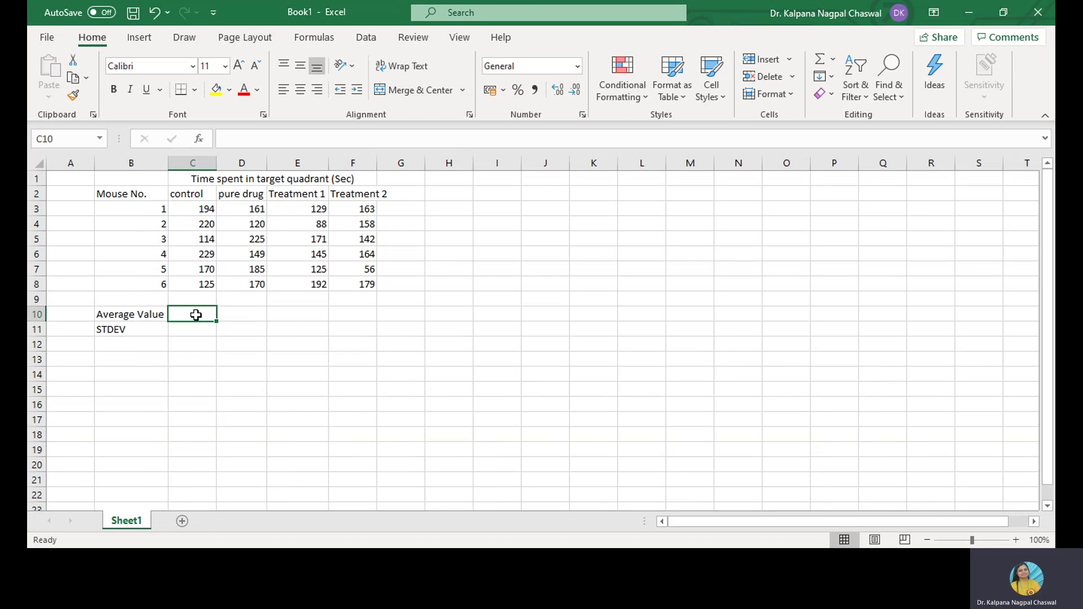
pyautogui.write('=')
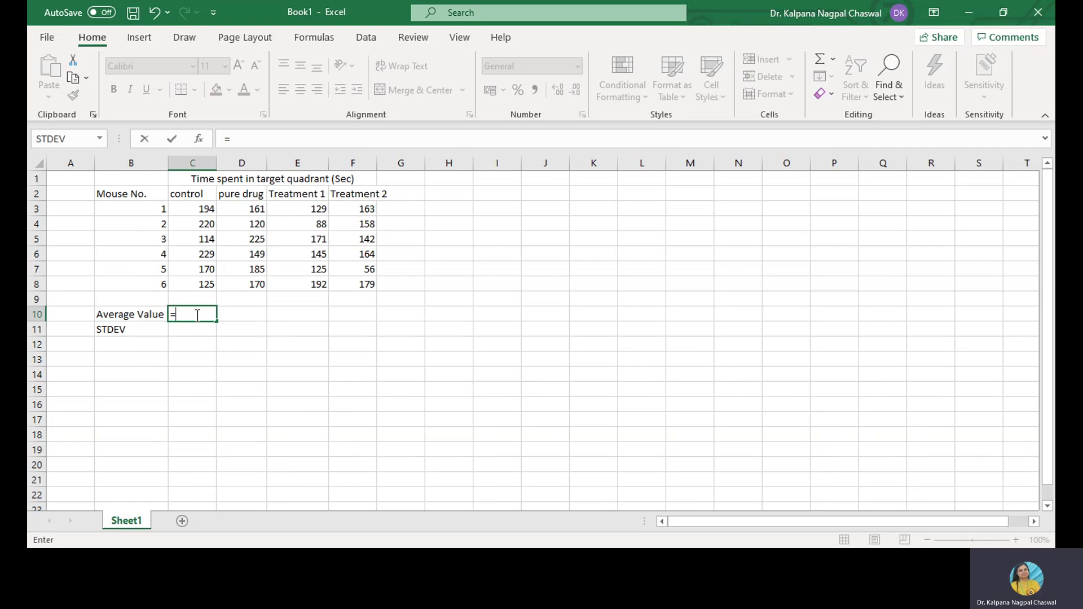
pyautogui.write('Av')
pyautogui.write('e')
pyautogui.press('Return')
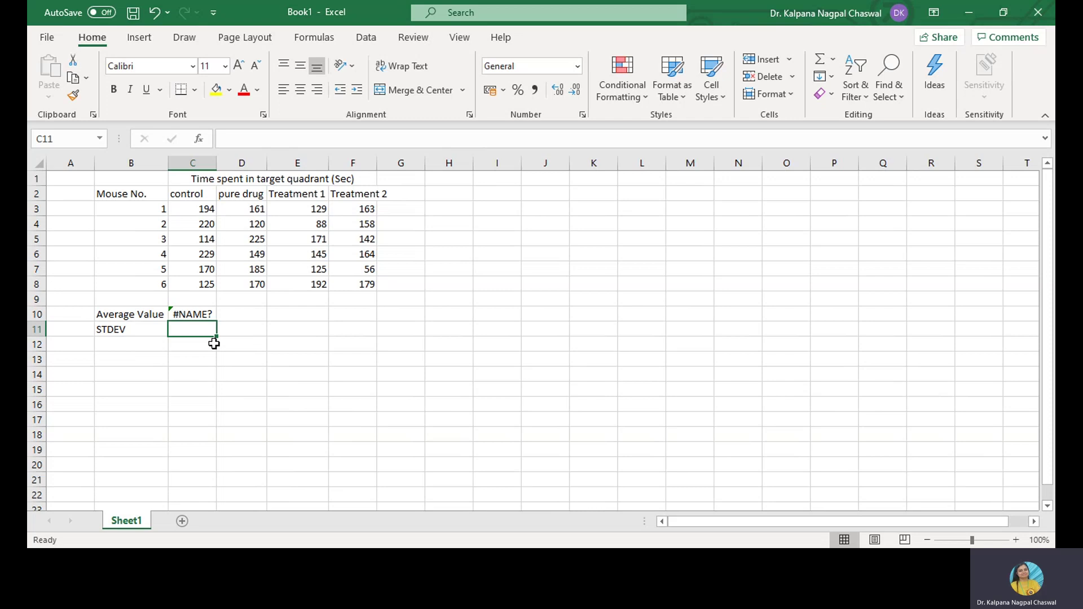
pyautogui.click(210, 315)
pyautogui.doubleClick(207, 315)
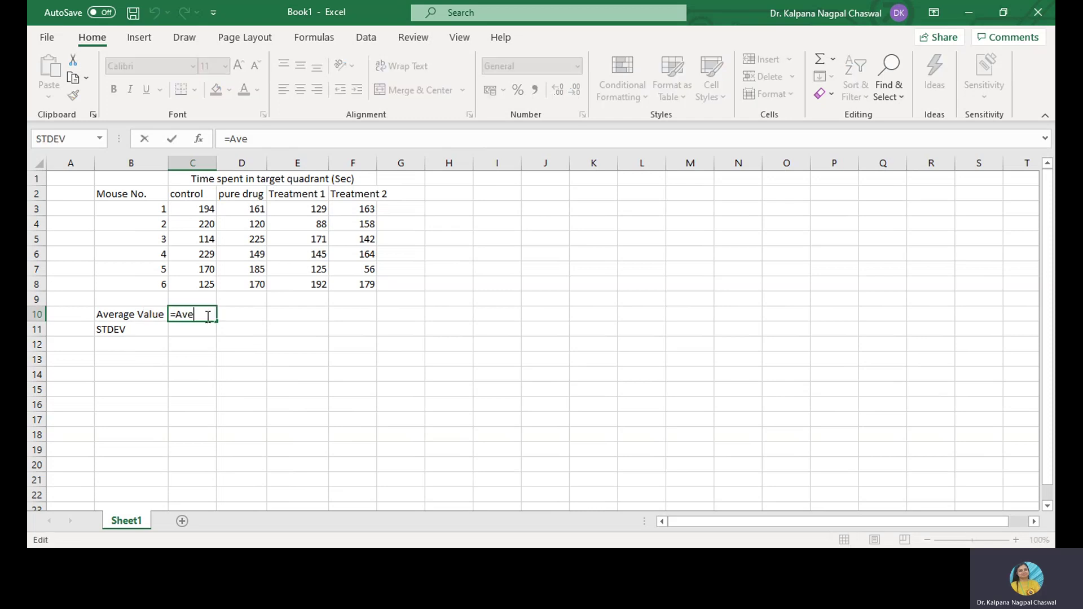
pyautogui.write('rage')
pyautogui.press('Tab')
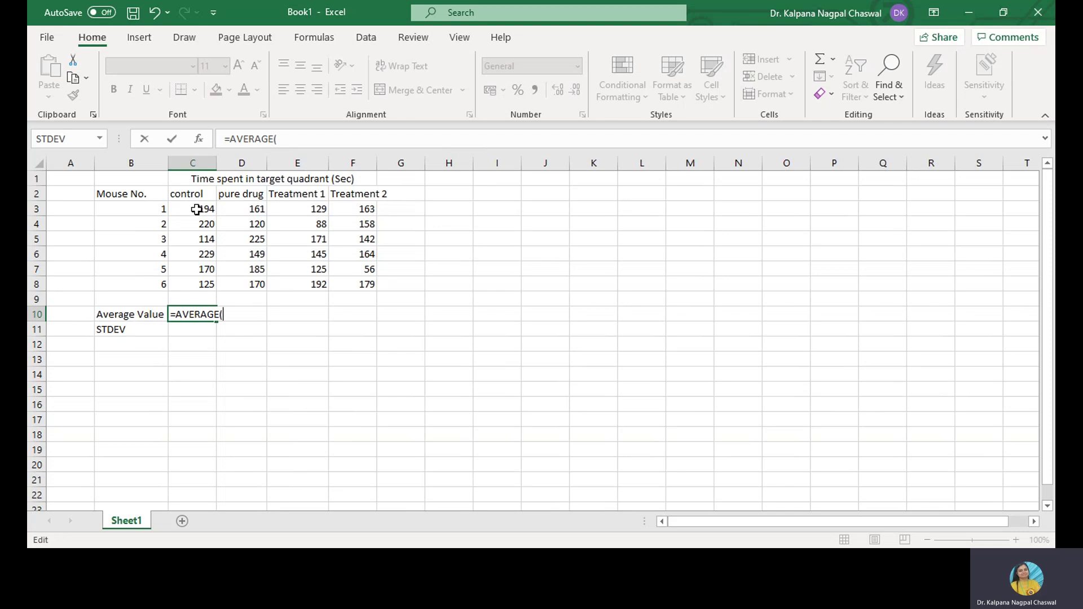
pyautogui.moveTo(193, 206); pyautogui.dragTo(200, 293)
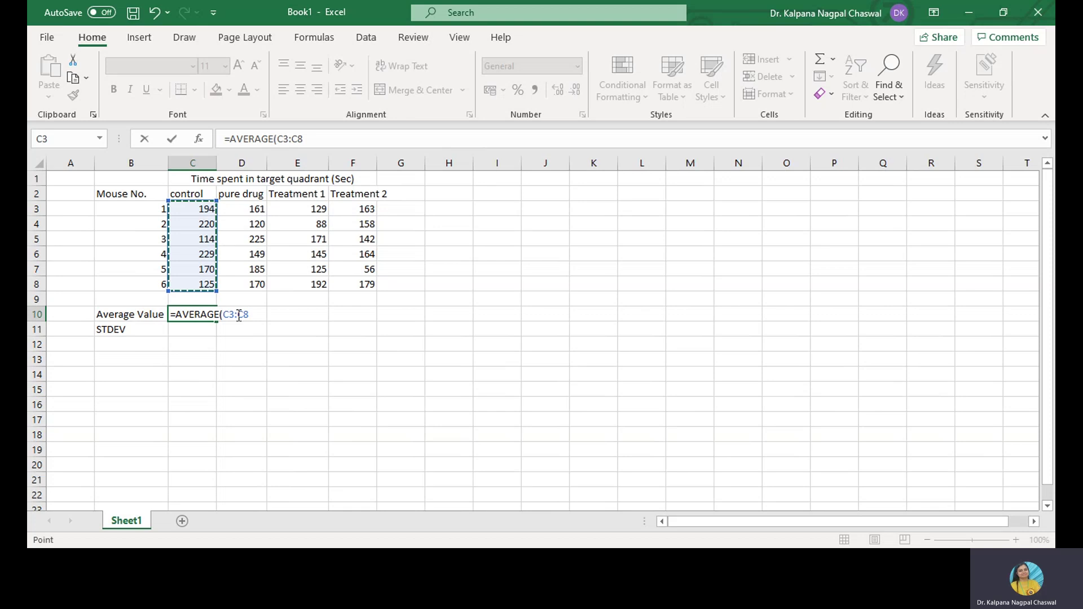
pyautogui.press('Return')
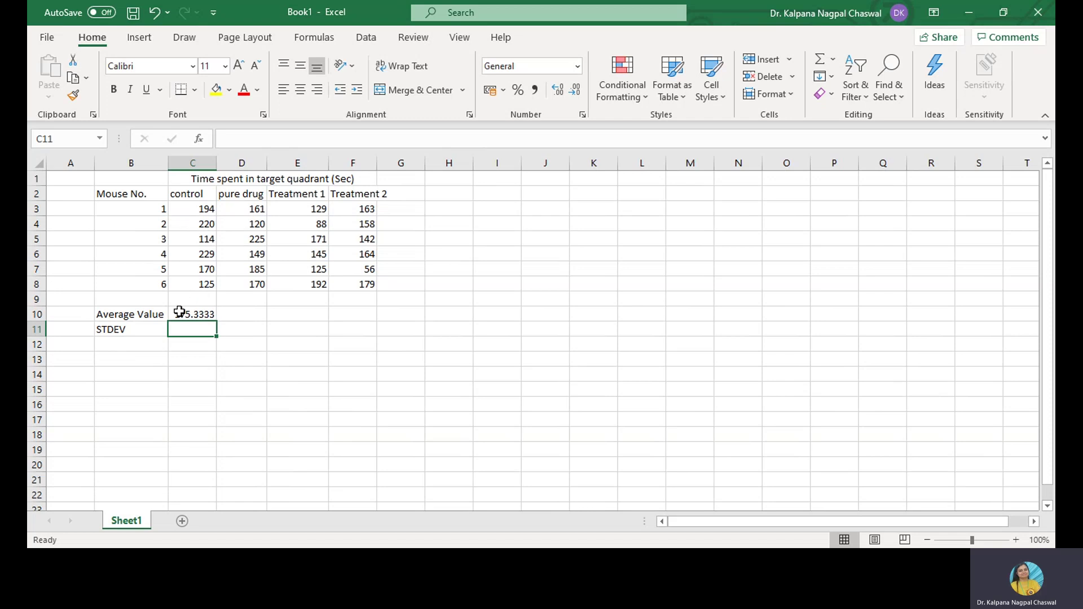
# - Enter =AVERAGE(D3:D8) in D10 to get the pure drug average of 168.3333
pyautogui.click(248, 315)
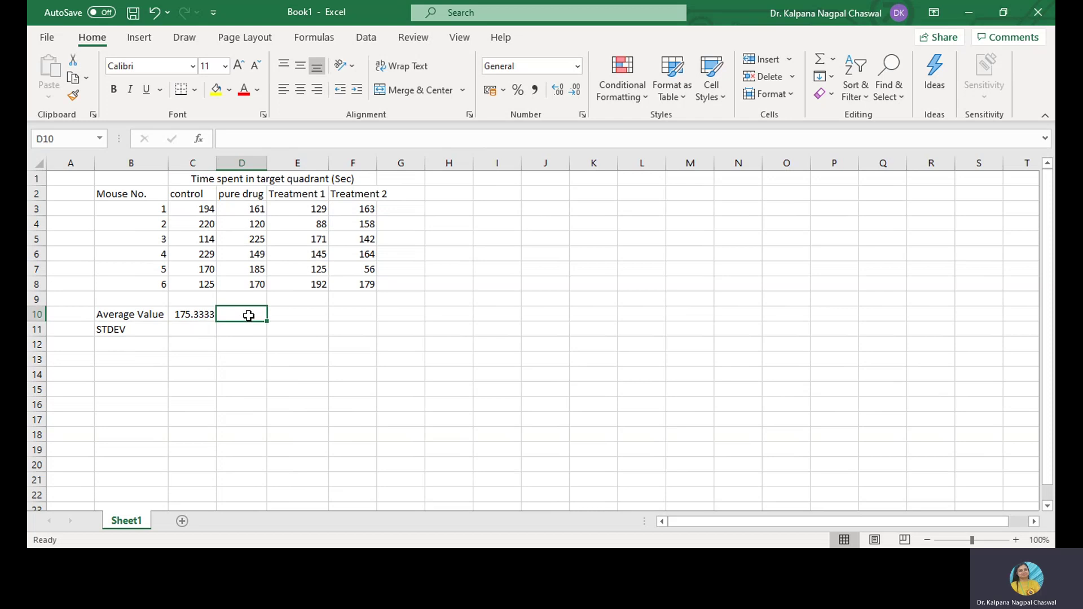
pyautogui.write('=')
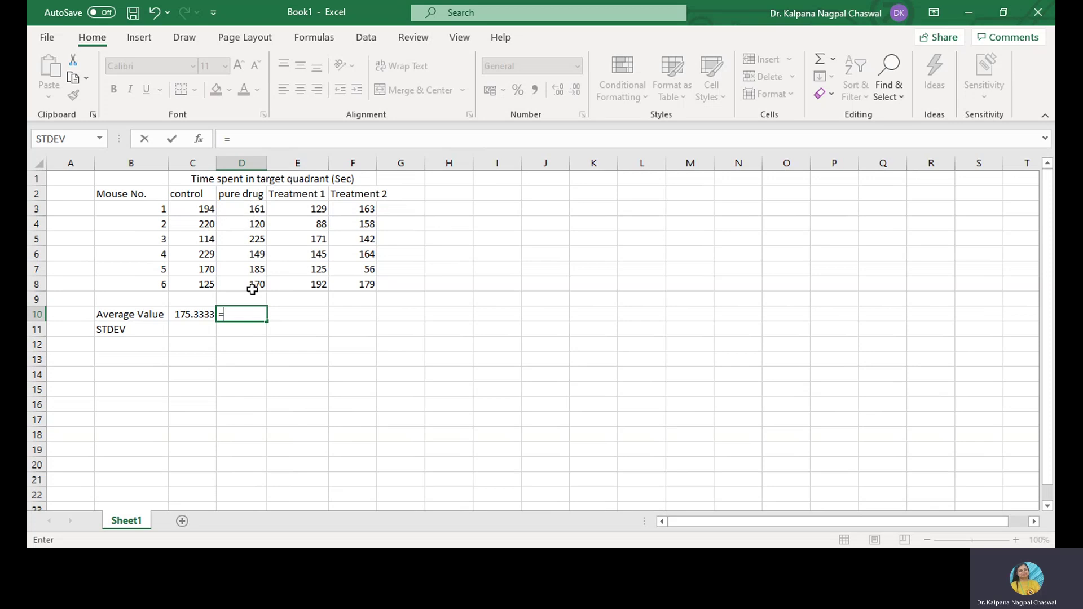
pyautogui.write('Aver')
pyautogui.press('Tab')
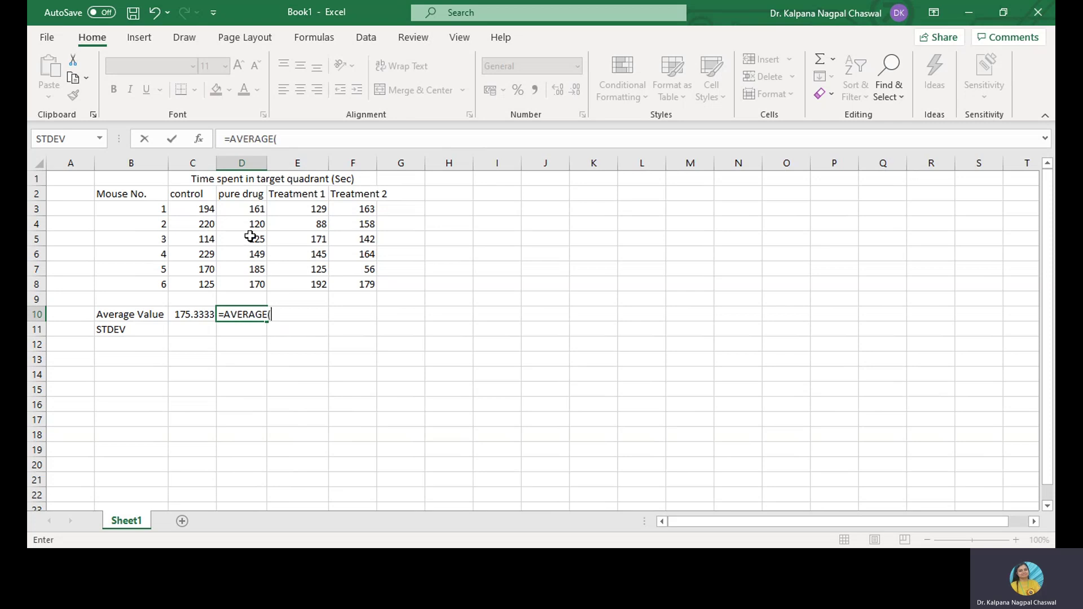
pyautogui.moveTo(246, 209); pyautogui.dragTo(254, 286)
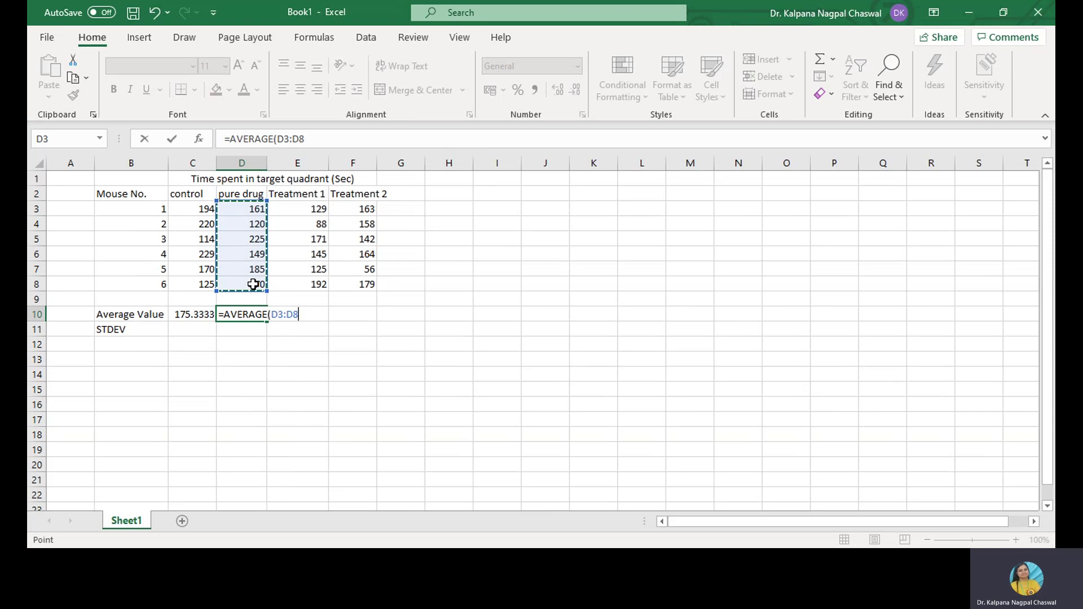
pyautogui.press('Return')
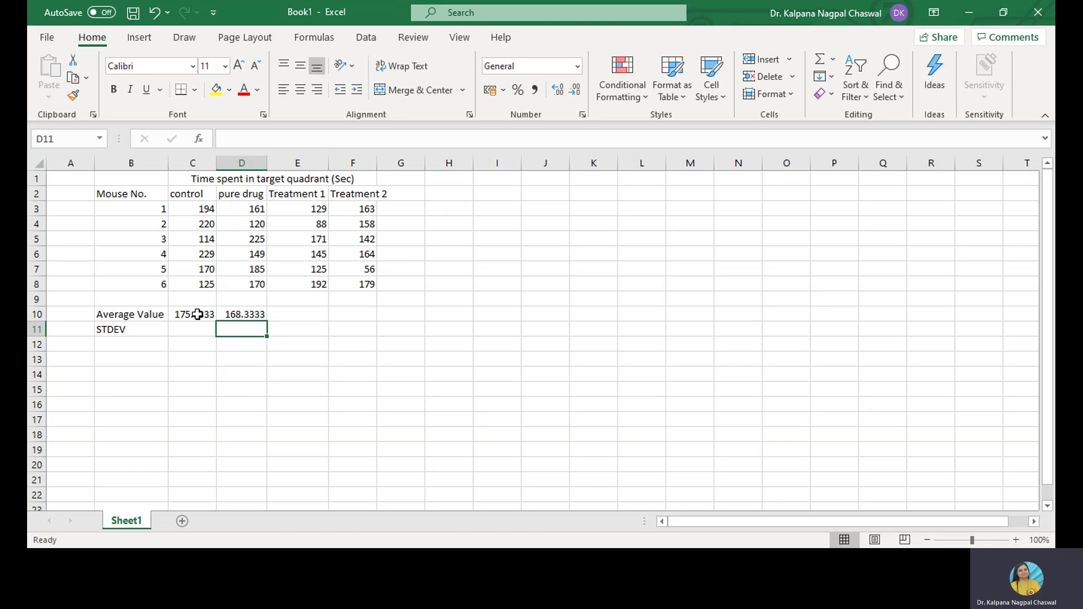
# - Fill the C10 average formula across to F10 and check the Treatment 1 and 2 results
pyautogui.click(201, 316)
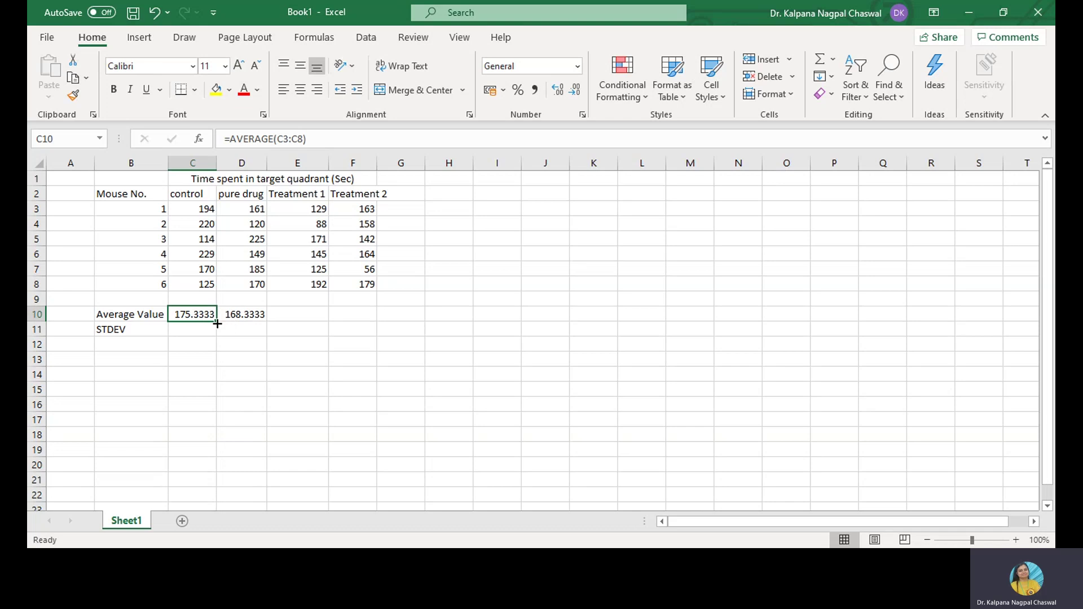
pyautogui.moveTo(218, 323); pyautogui.dragTo(367, 320)
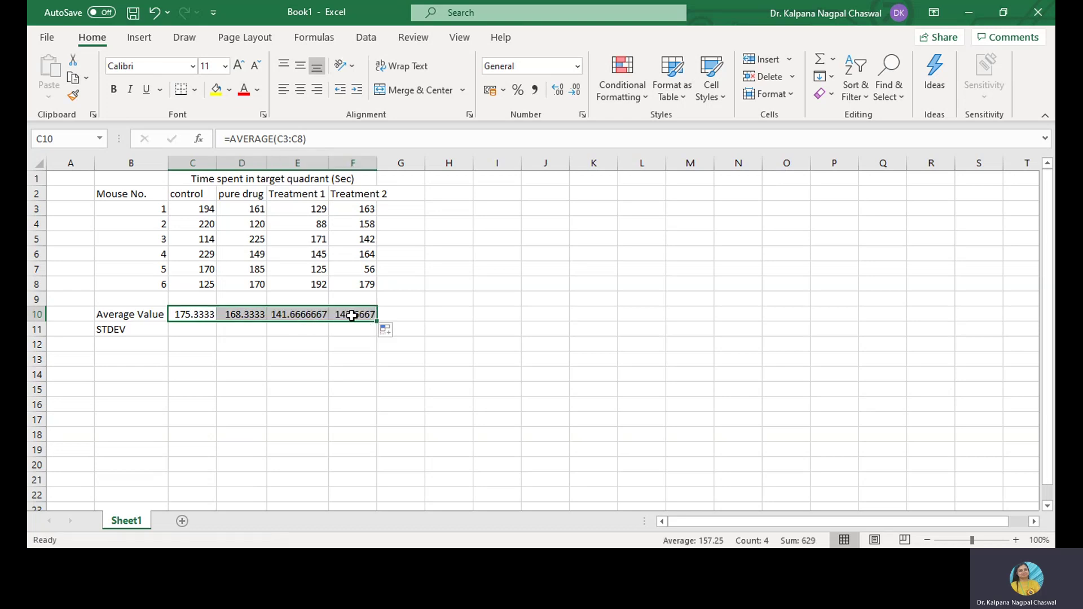
pyautogui.click(308, 317)
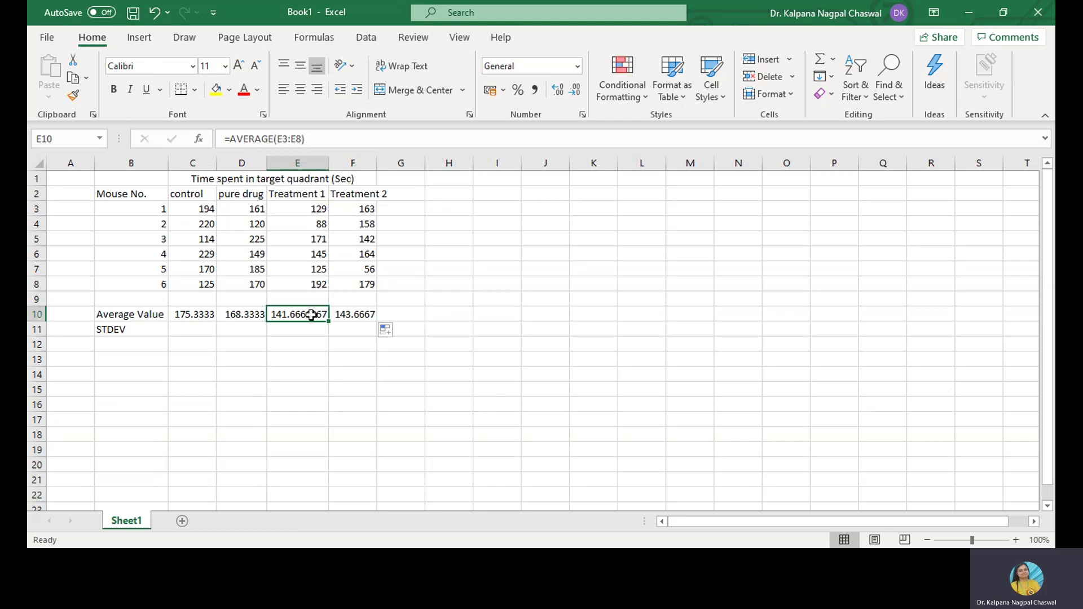
pyautogui.click(342, 313)
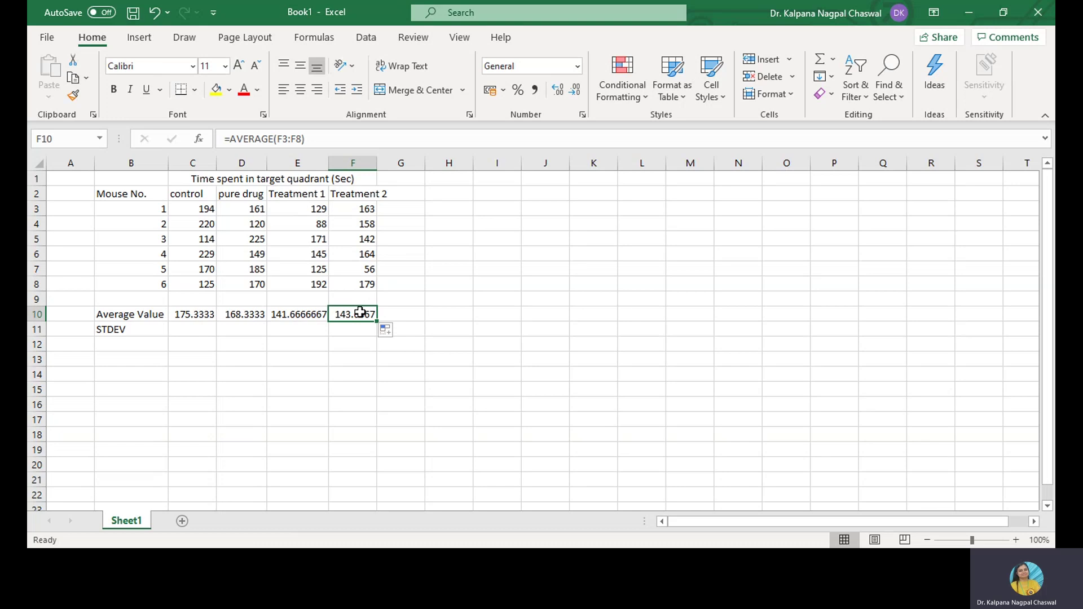
pyautogui.click(192, 329)
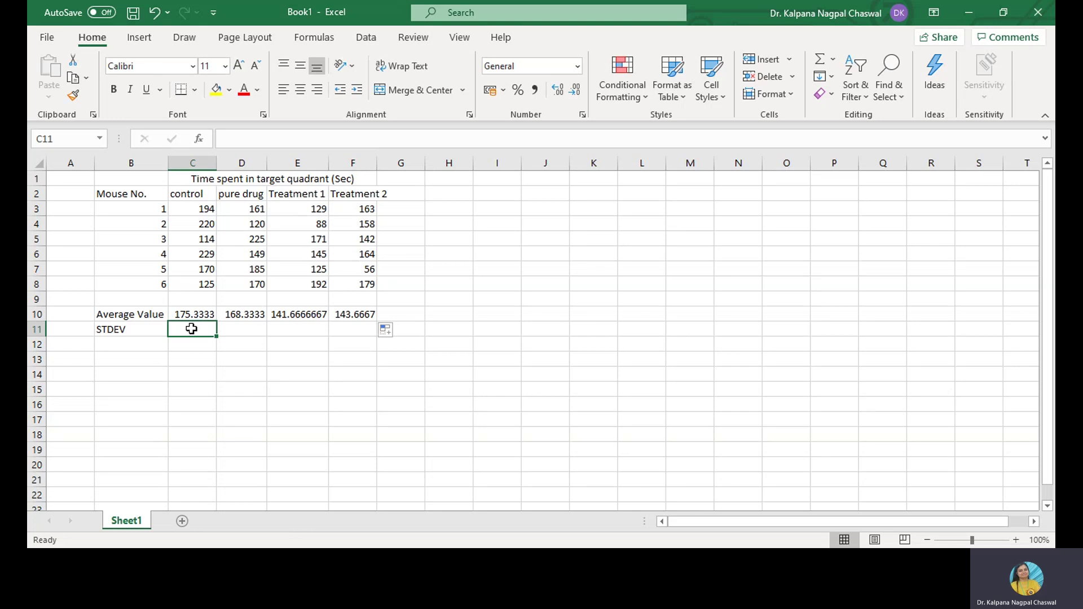
pyautogui.write('=')
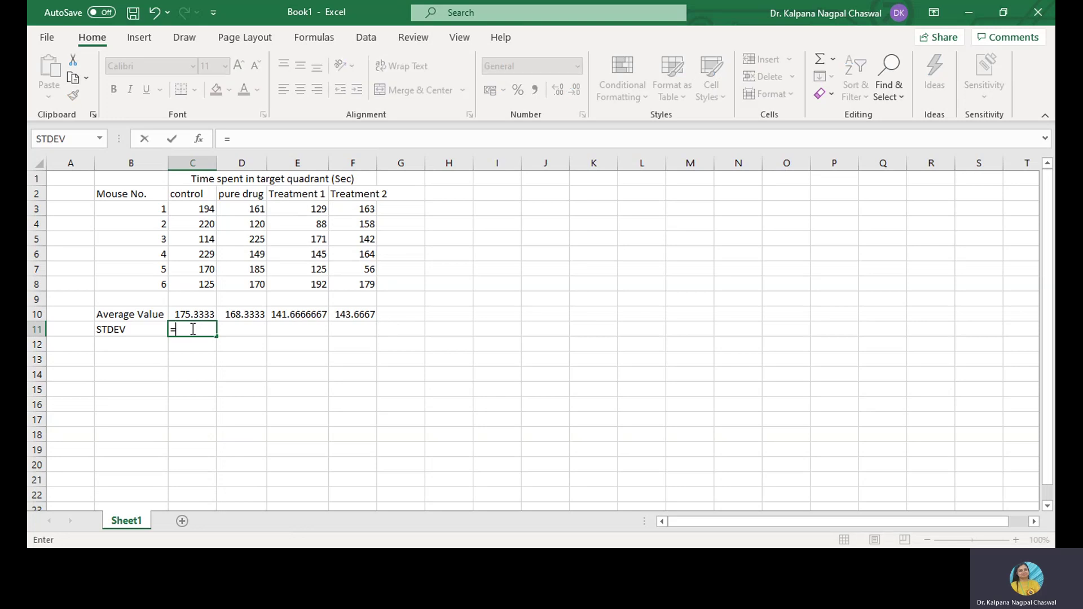
pyautogui.write('St')
pyautogui.write('dev')
# - Enter =STDEV.P(C3:C8) in C11, giving the control standard deviation of 43.86976
pyautogui.press('Tab')
pyautogui.moveTo(207, 208); pyautogui.dragTo(208, 284)
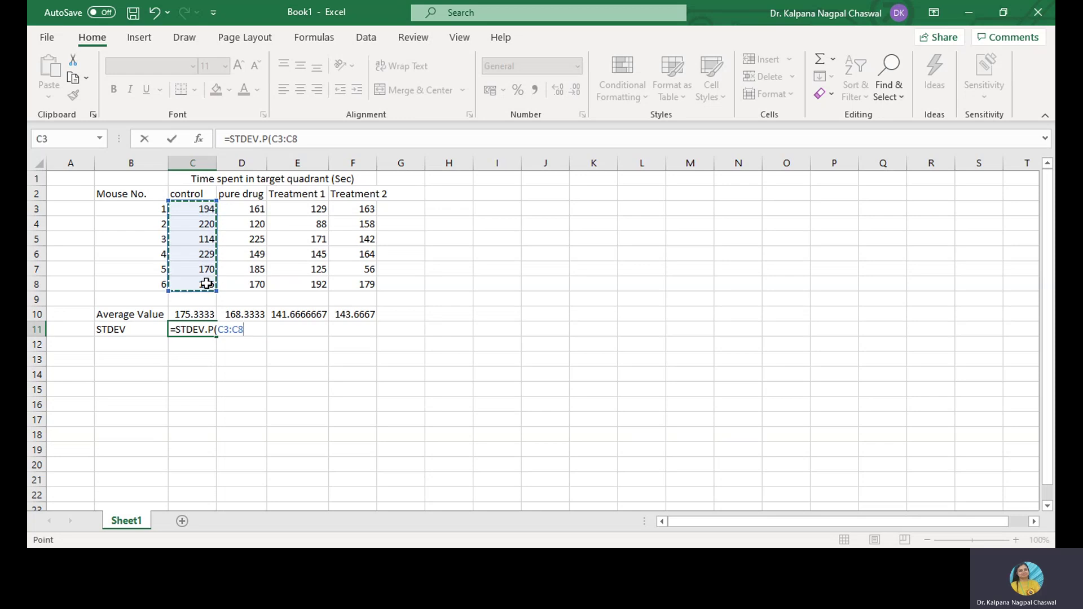
pyautogui.press('Return')
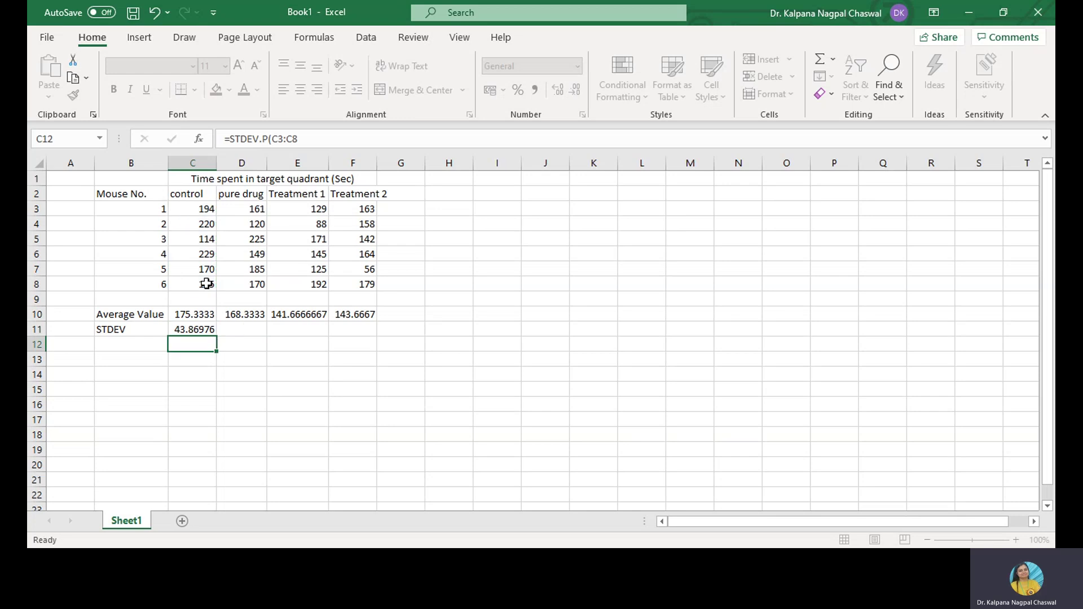
# - Fill the C11 STDEV.P formula to F11, giving 32.28863, 33.47470023 and 40.68033
pyautogui.click(197, 331)
pyautogui.moveTo(217, 336); pyautogui.dragTo(373, 331)
pyautogui.click(409, 327)
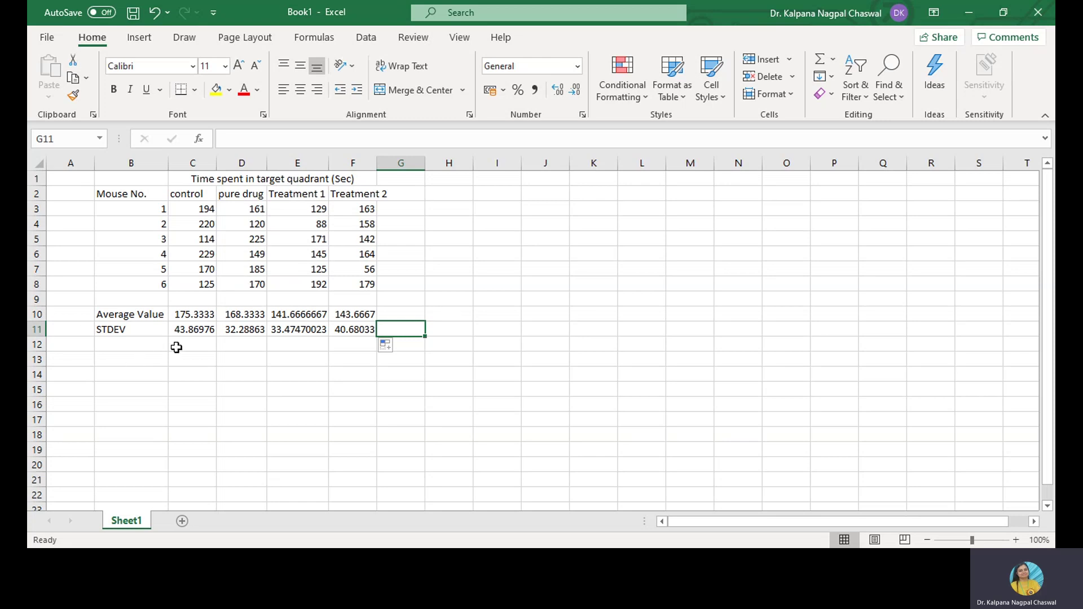
pyautogui.click(450, 333)
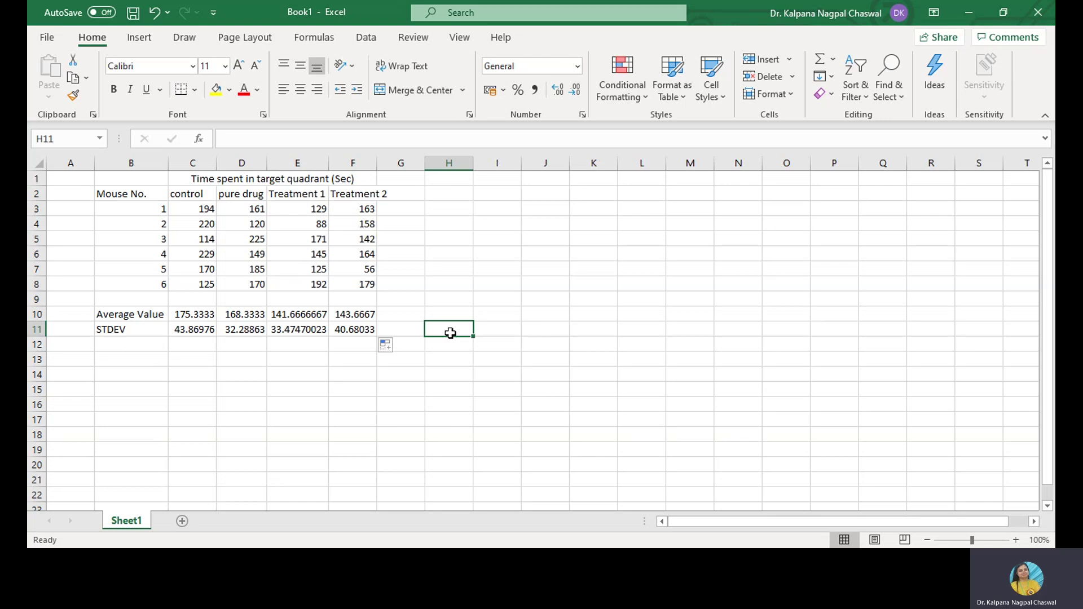